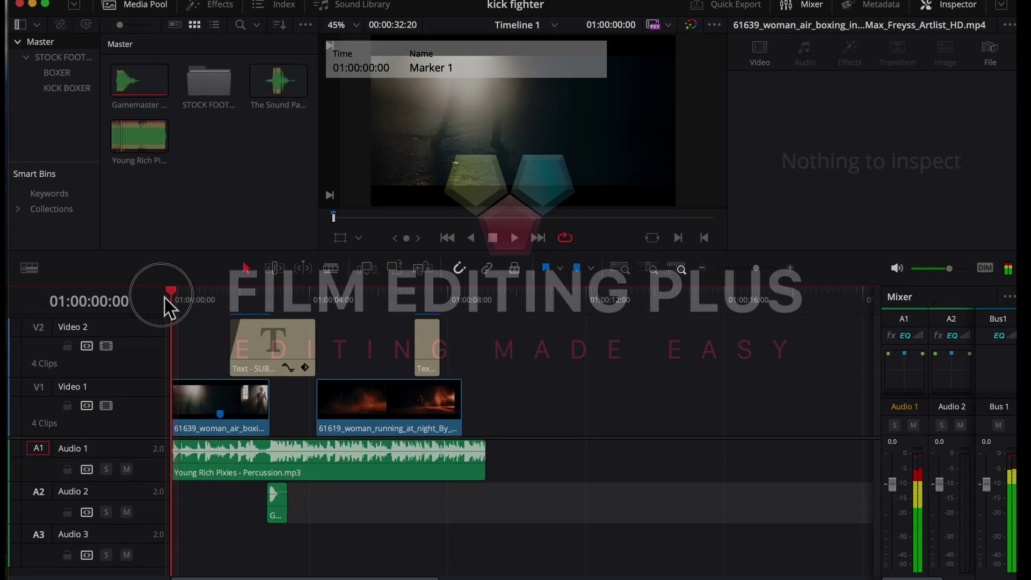
Step: Mute Audio 1 and Audio 2 and move both V2 title clips to about 01:00:12
left_click_drag(166, 297, 191, 300)
left_click(127, 470)
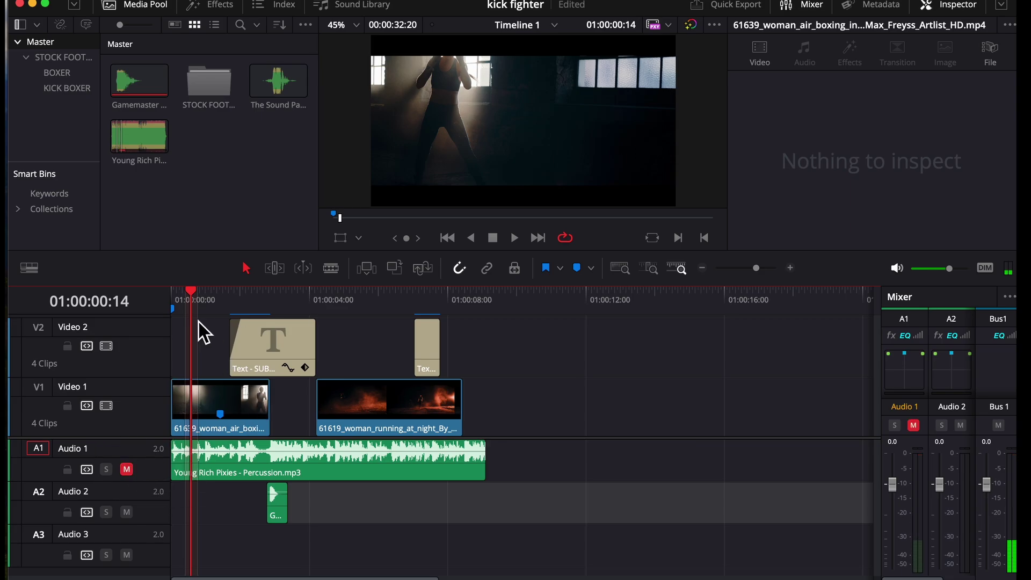
left_click(266, 349)
left_click(260, 299)
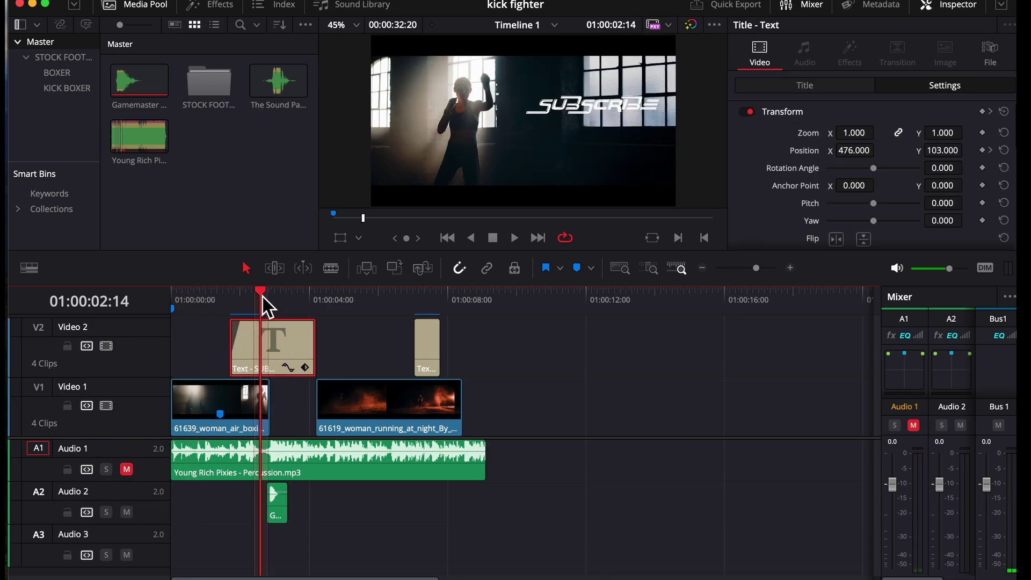
left_click(265, 300)
left_click_drag(524, 349, 649, 320)
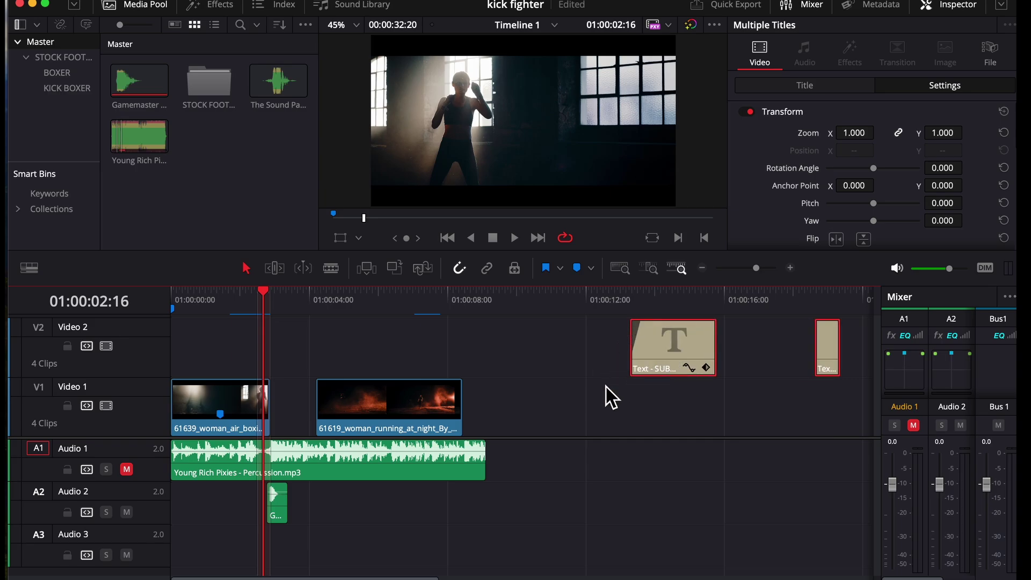
left_click_drag(265, 301, 178, 307)
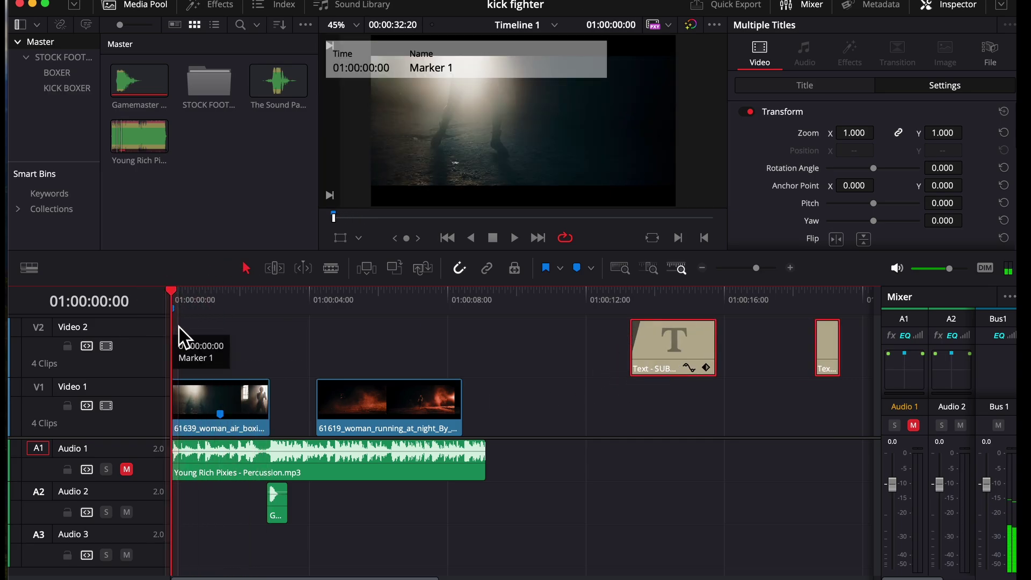
left_click(128, 513)
key("space")
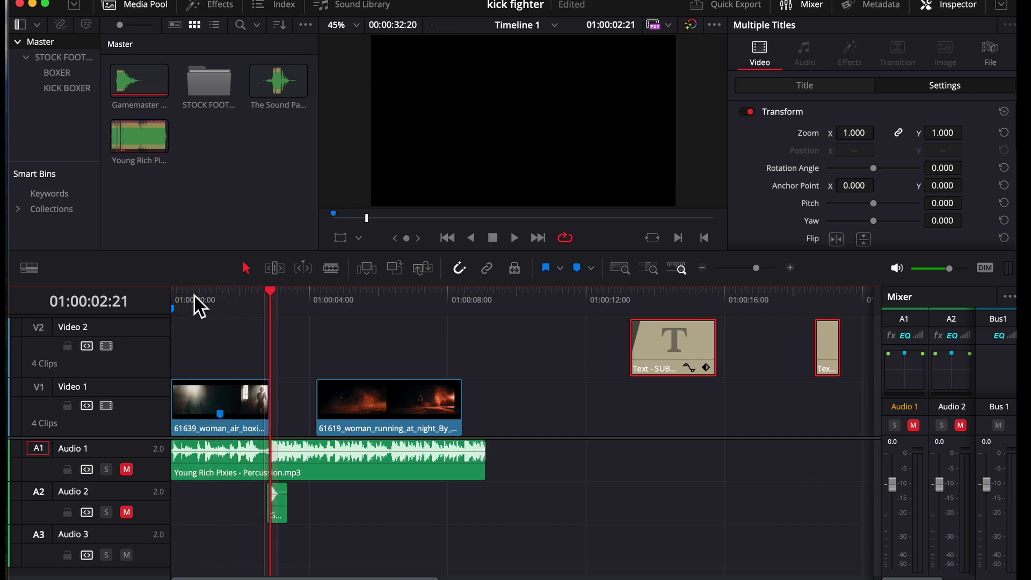
Step: Mark an in point at the start and out at the boxing clip's end, disable looping, and play the range
left_click_drag(194, 298, 177, 306)
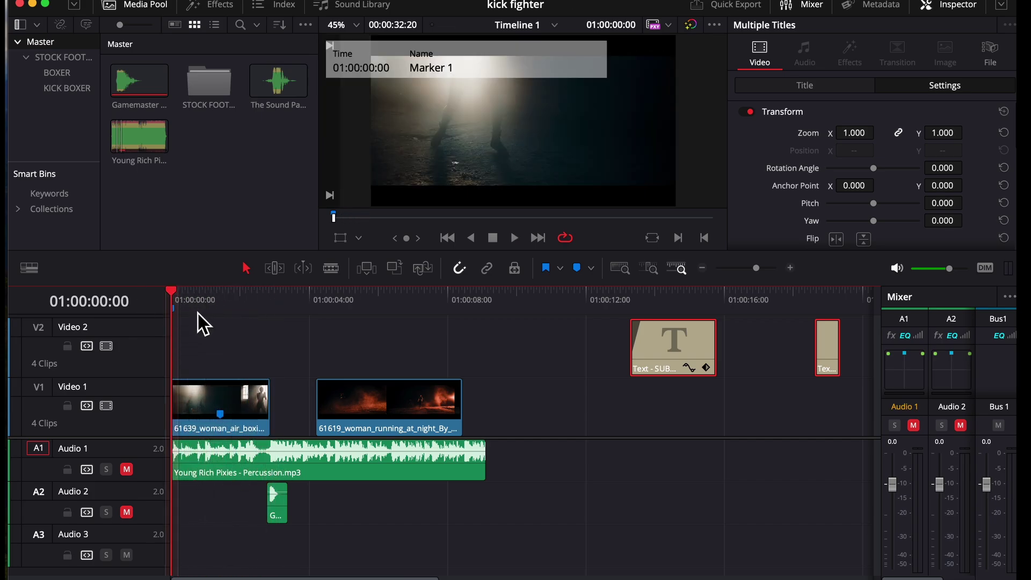
key("i")
left_click(271, 301)
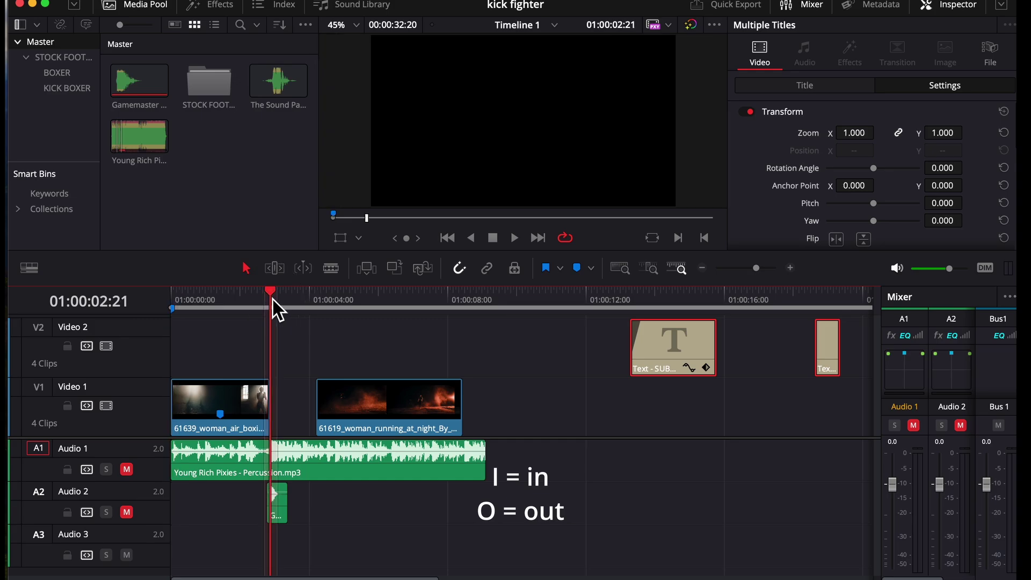
key("o")
left_click(563, 237)
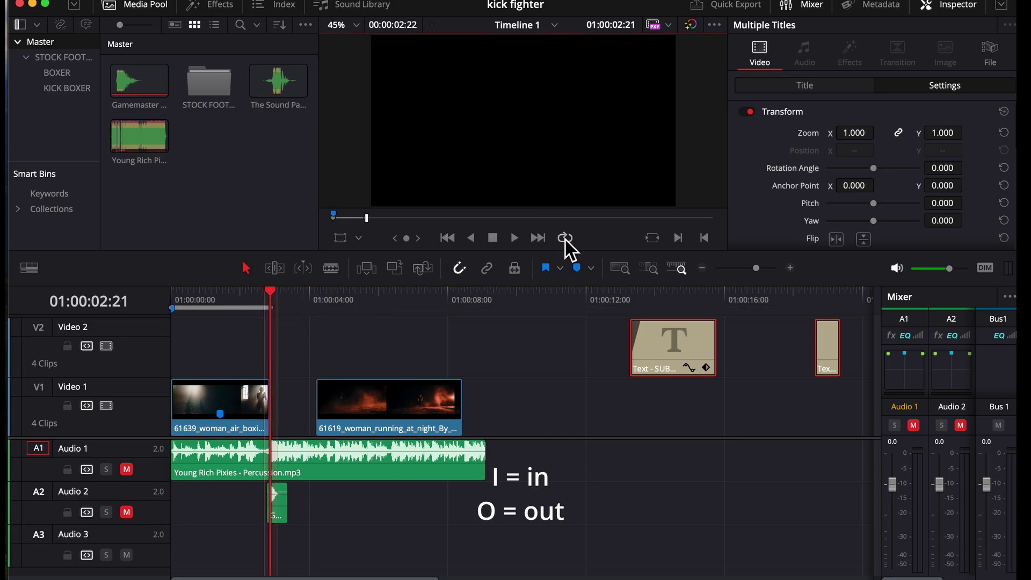
left_click(173, 299)
key("space")
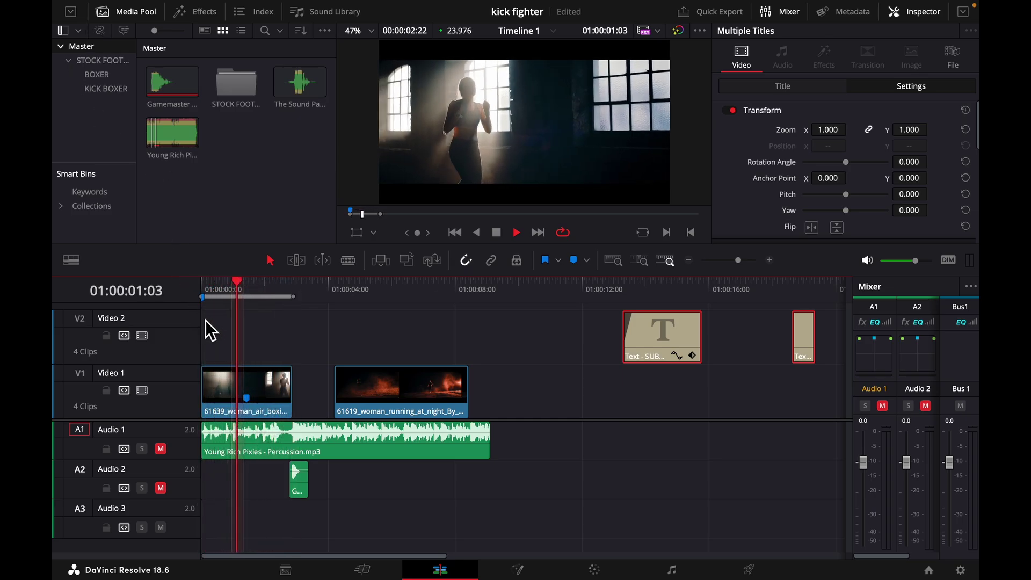
Step: Stop playback, zoom the timeline around the boxing clip, hide the Mixer panel, and return to the start
key("space")
left_click(250, 395)
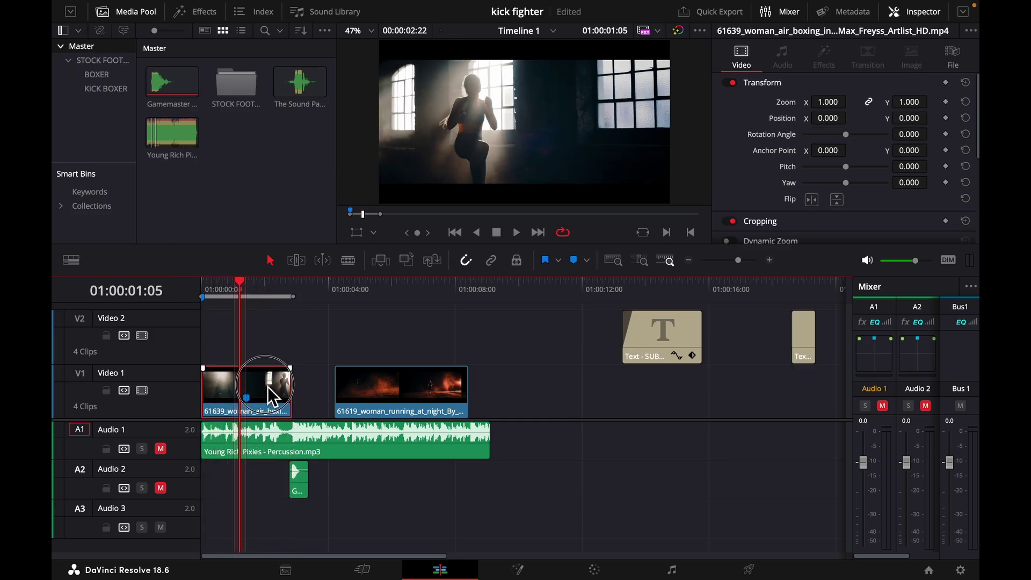
scroll(252, 392, "up", 5)
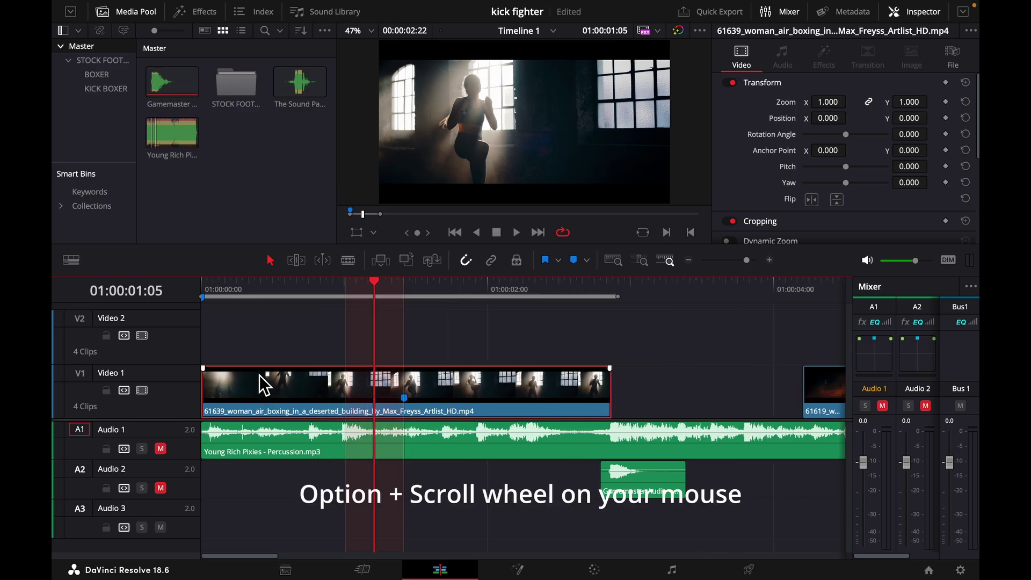
scroll(260, 374, "up", 6)
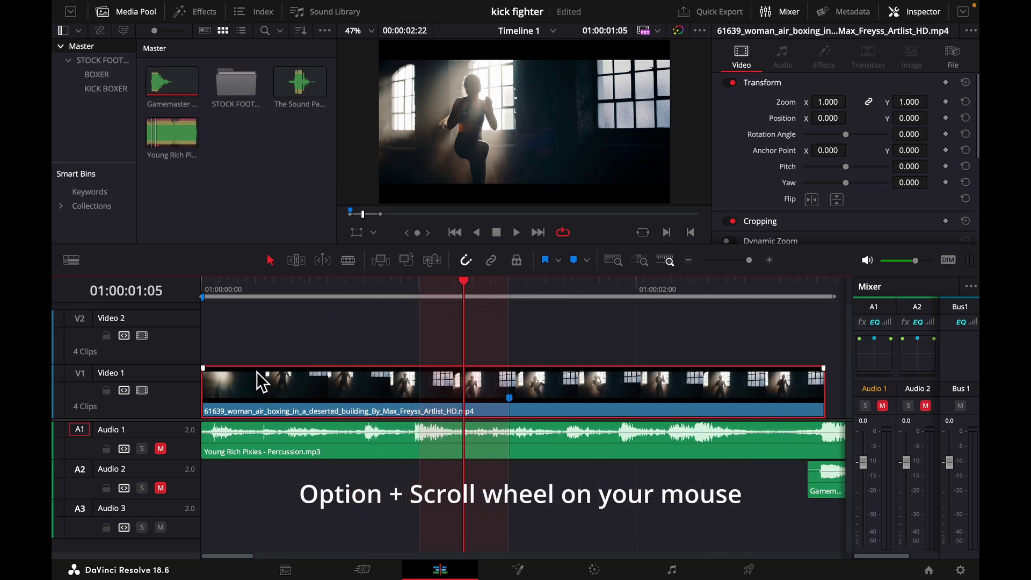
scroll(263, 383, "down", 4)
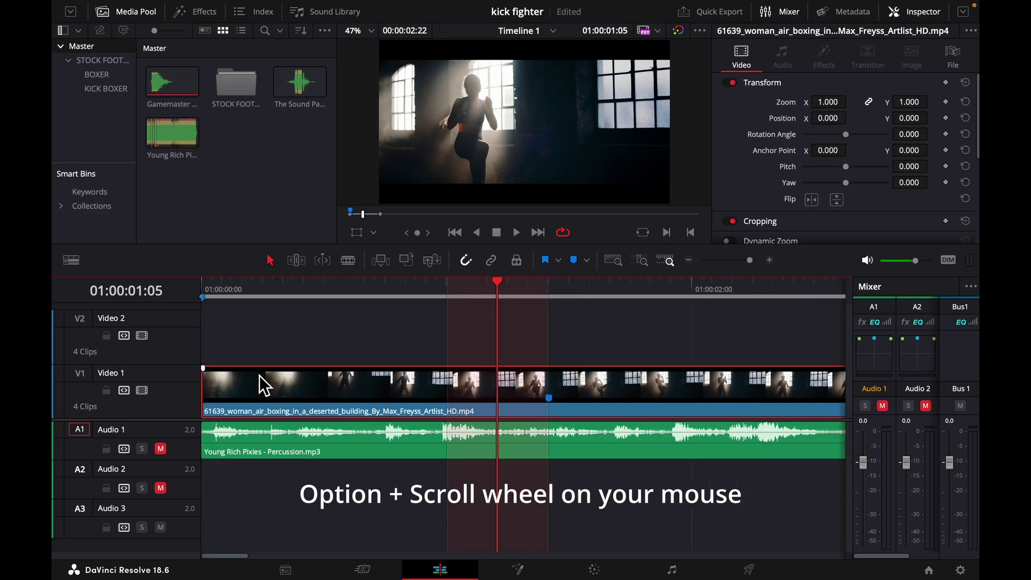
scroll(295, 388, "down", 3)
scroll(296, 388, "up", 4)
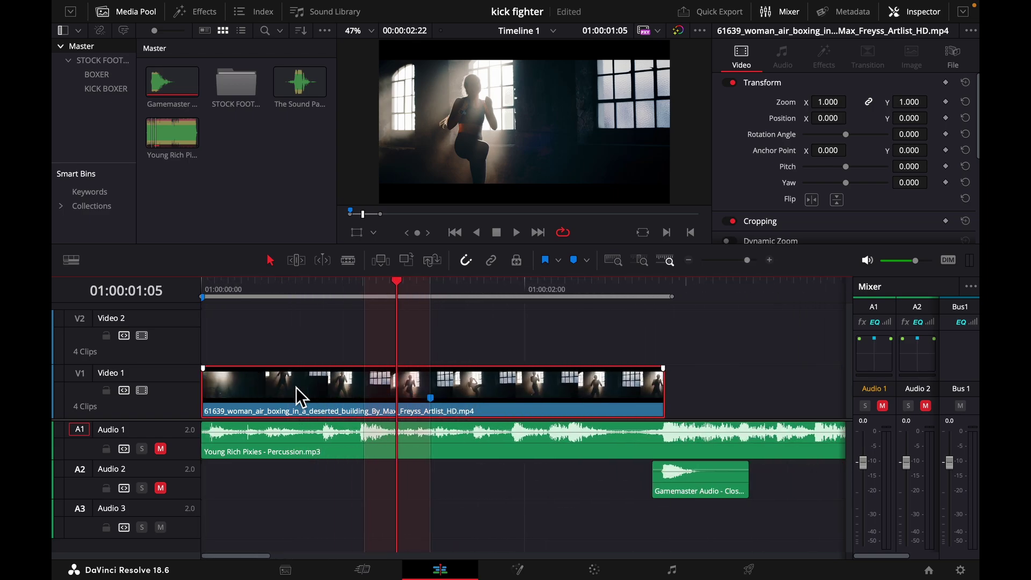
scroll(295, 387, "up", 2)
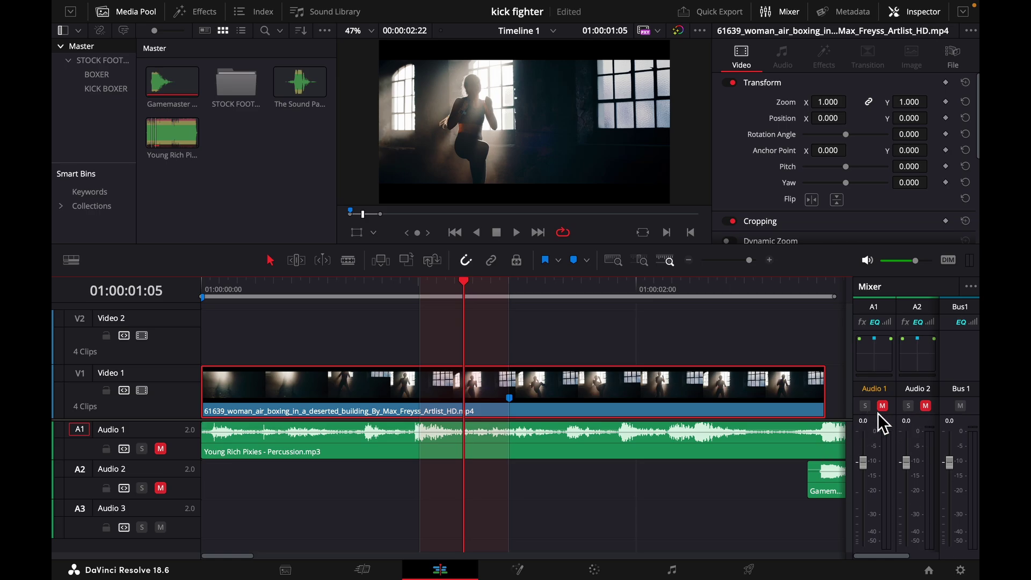
left_click(781, 11)
scroll(577, 413, "up", 3)
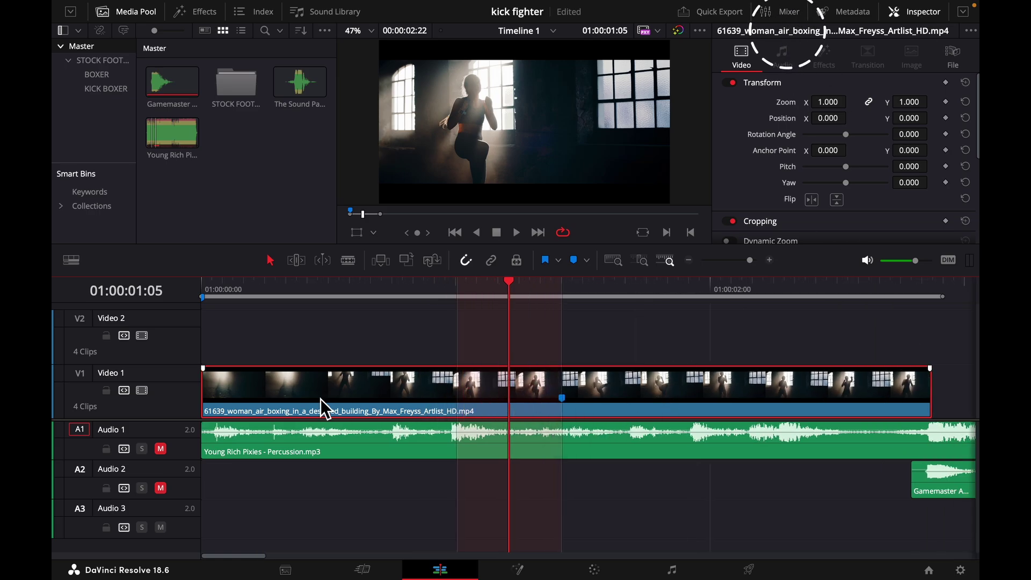
left_click(204, 291)
Step: Delete Marker 1 from the boxing clip and replay it from the timeline start
key("space")
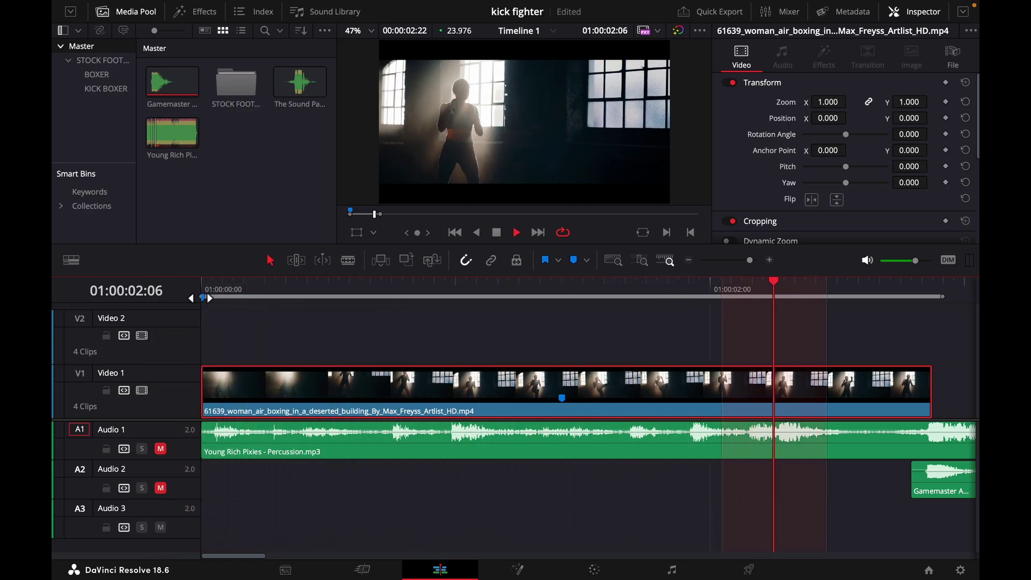
key("space")
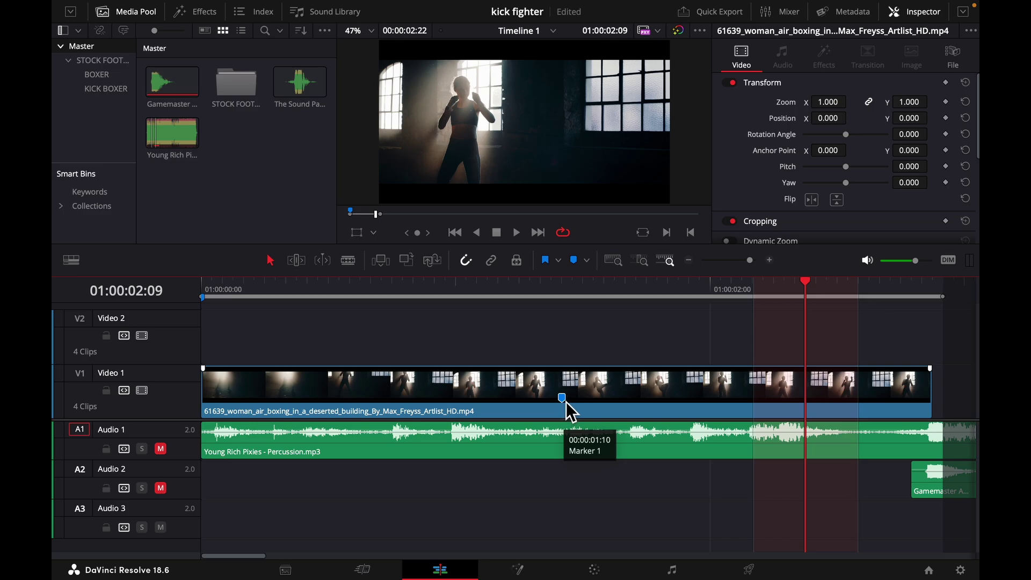
key("Delete")
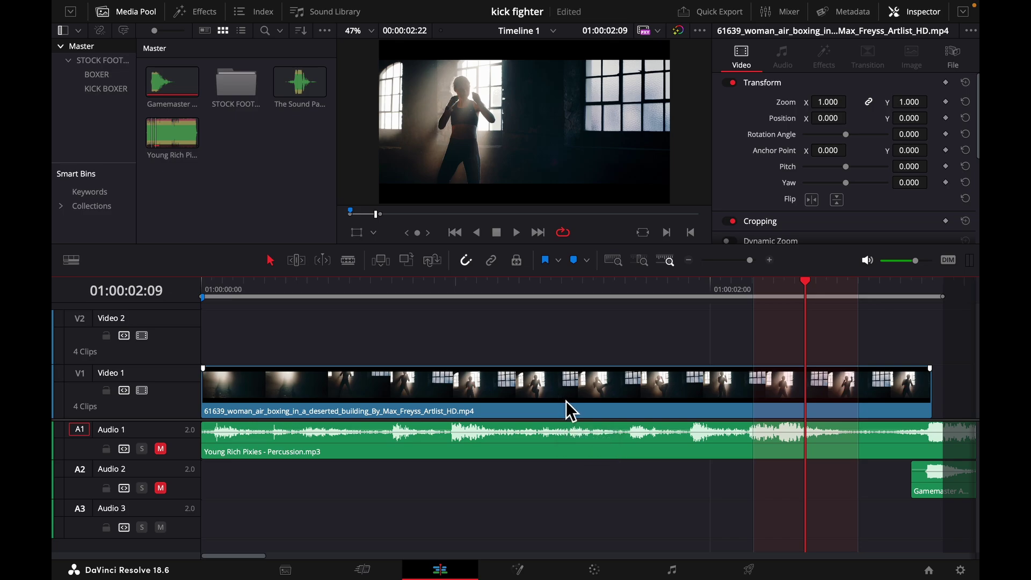
left_click(209, 295)
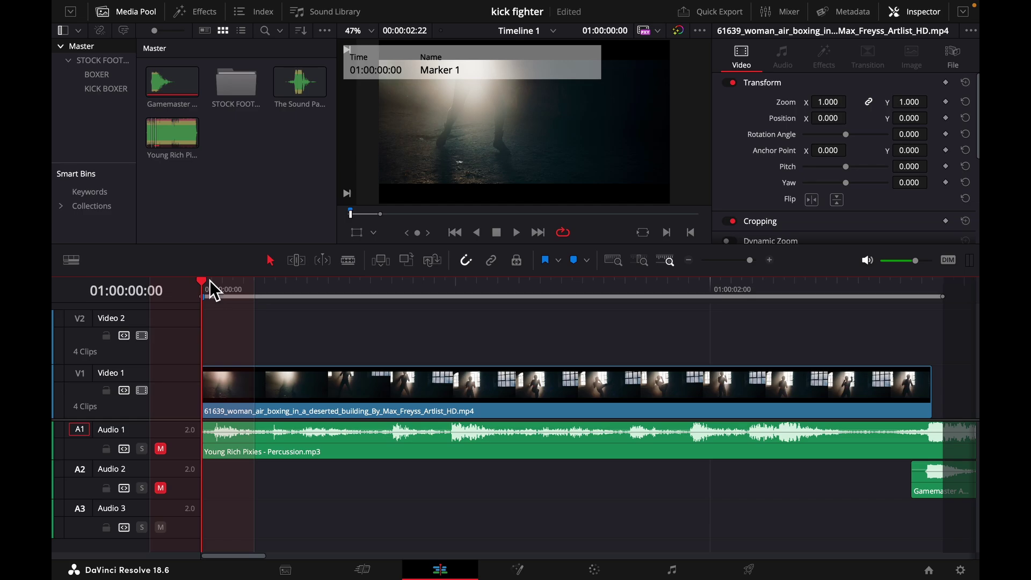
left_click(295, 376)
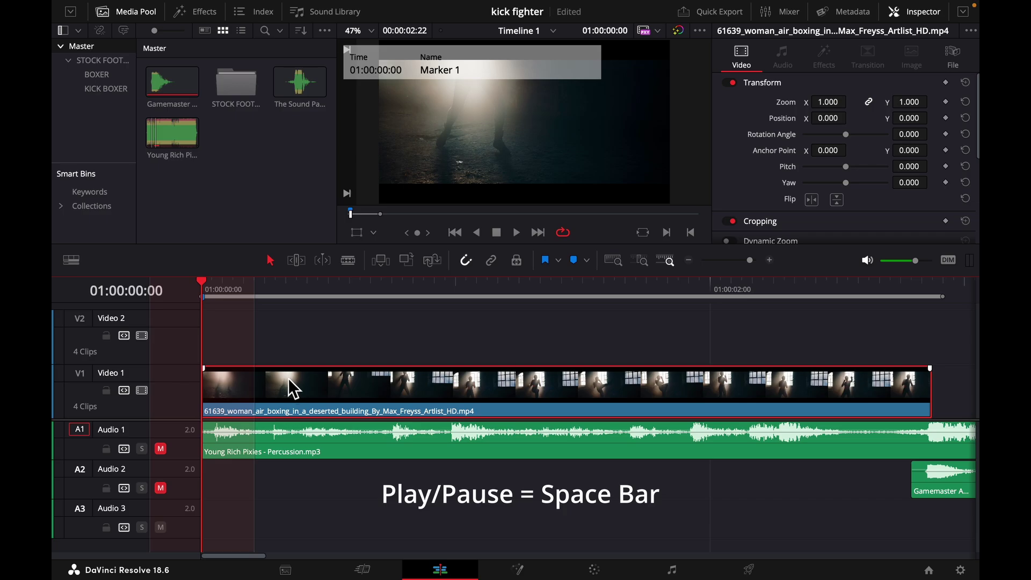
key("space")
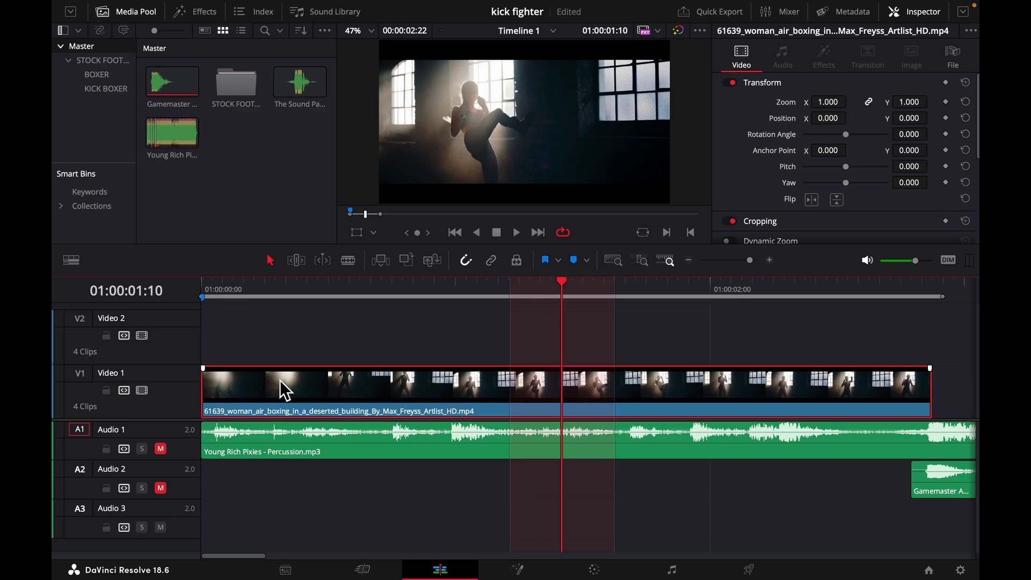
Step: Step frame by frame to 01:00:01:10 and add a marker there on the boxing clip
key("k+l")
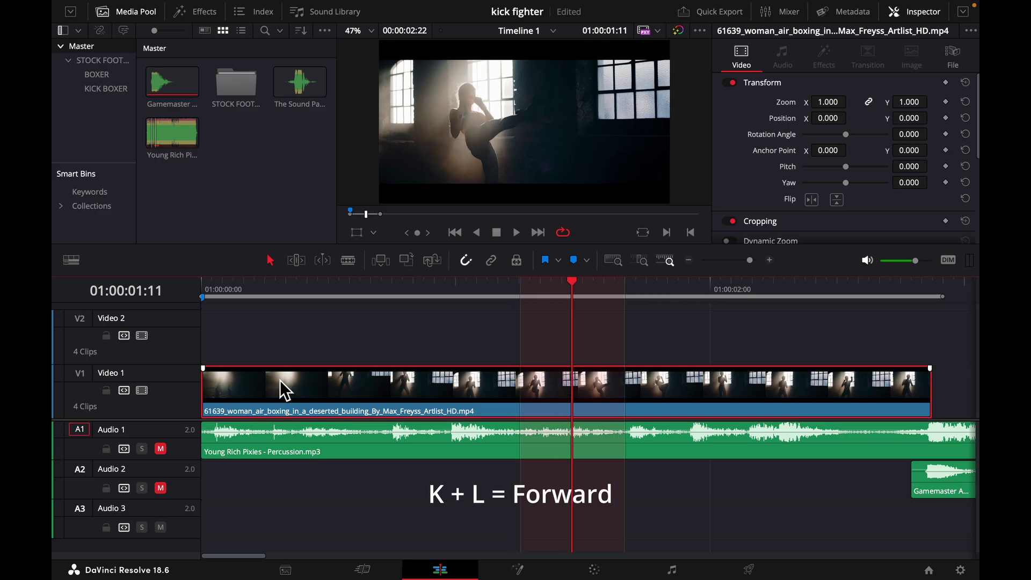
key("k+l")
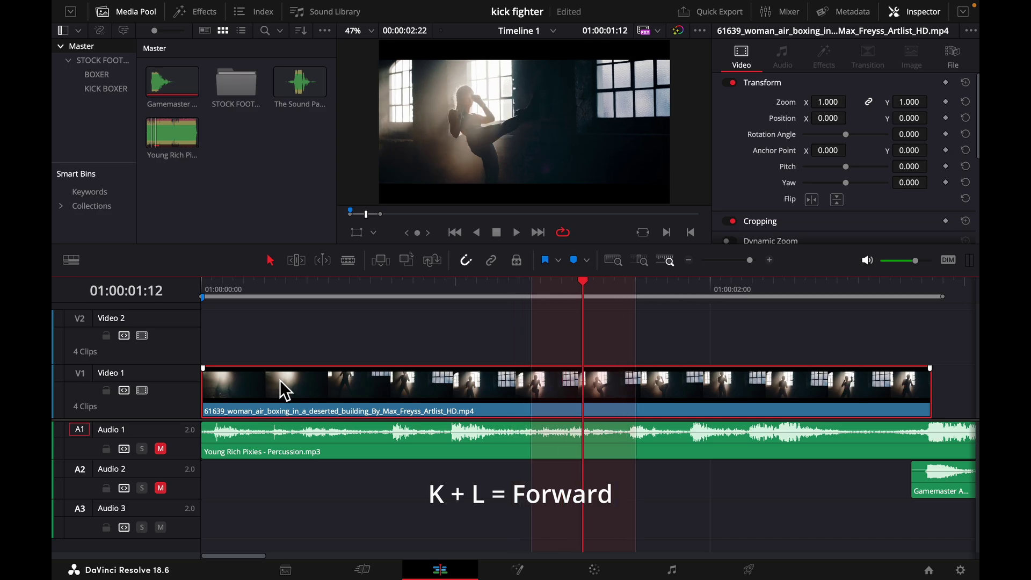
key("k+l")
key("k+l")
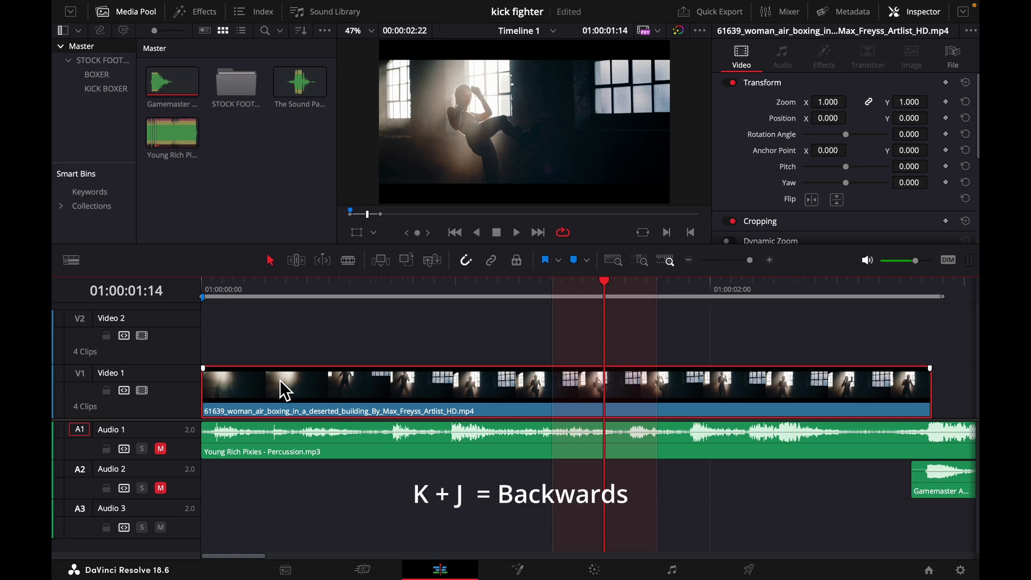
key("k+j")
key("k+j")
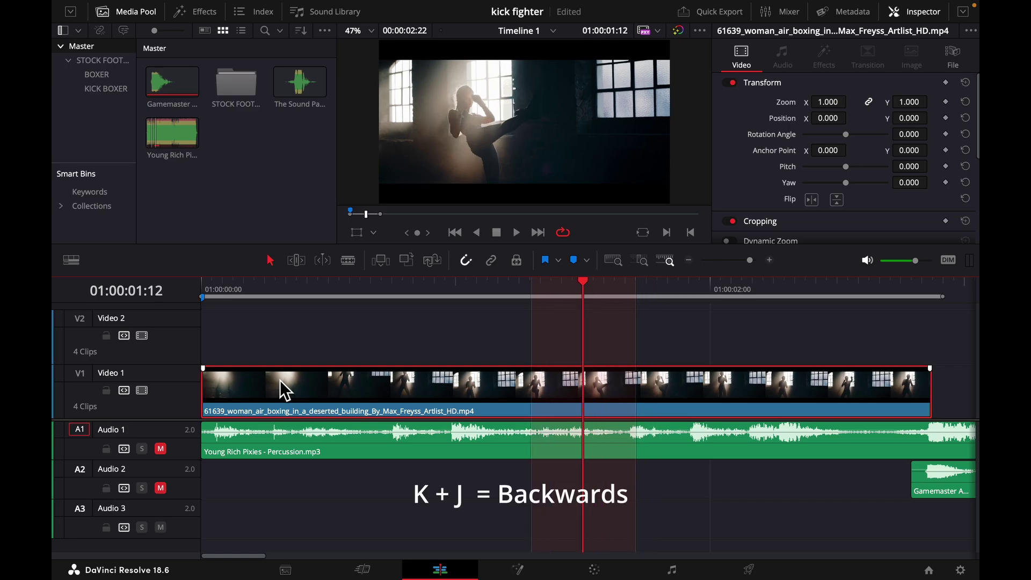
key("k+j")
key("k+j")
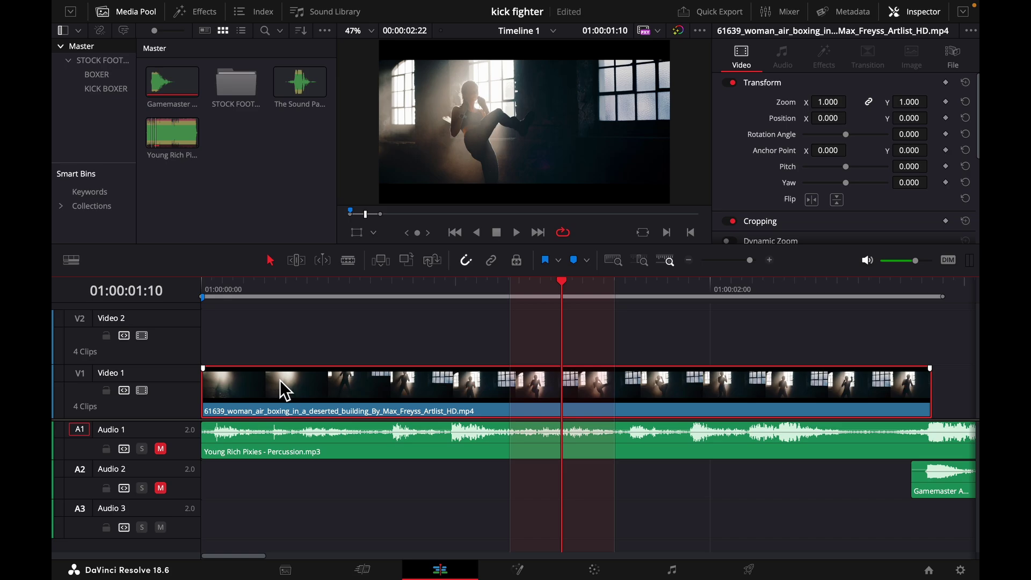
key("k+l")
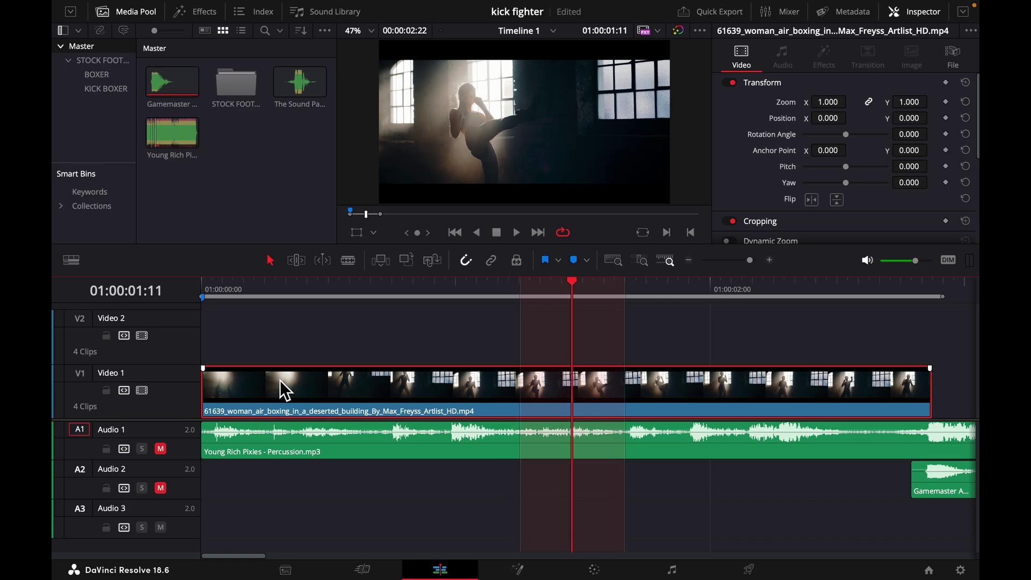
key("k+j")
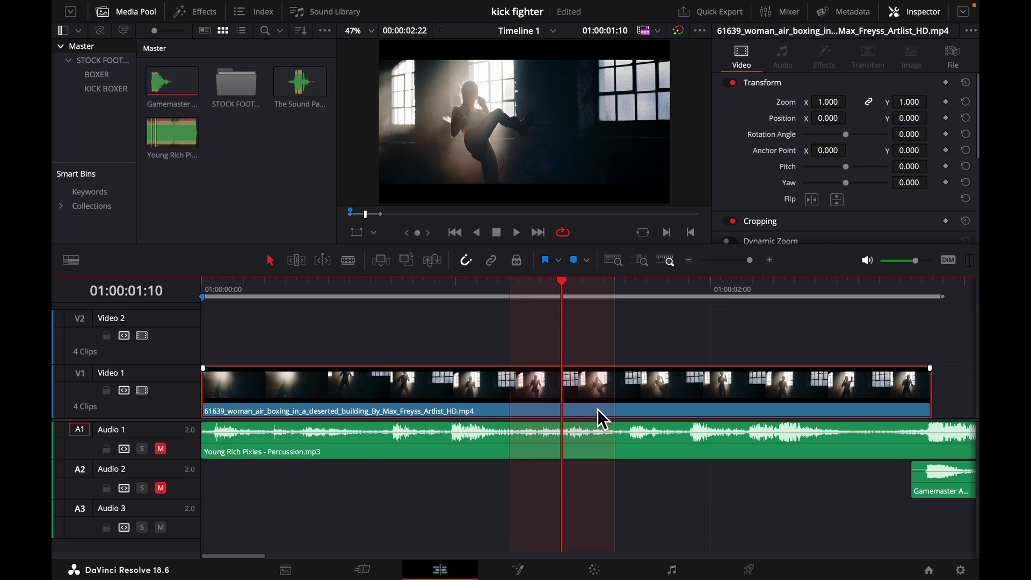
key("m")
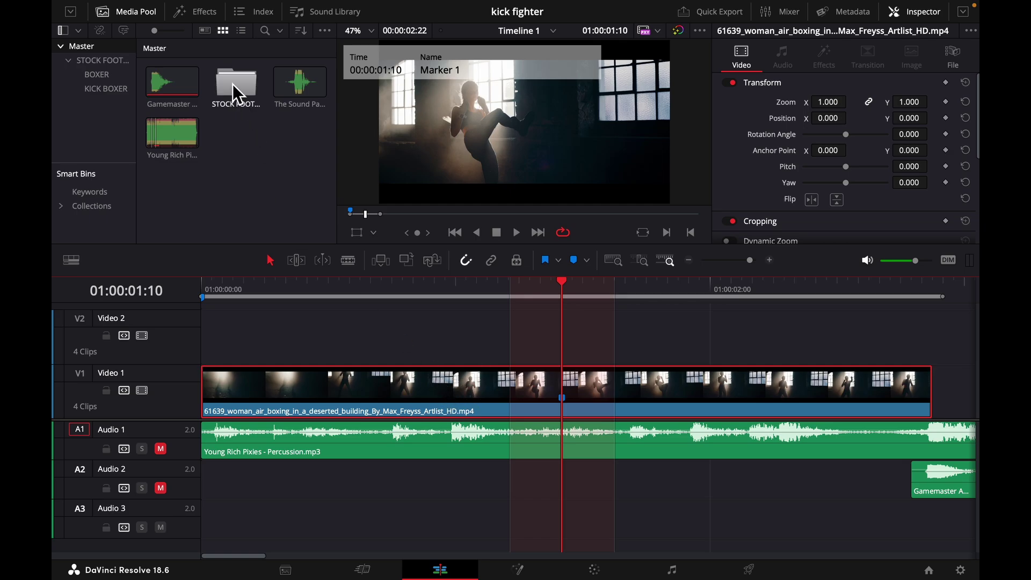
Step: Apply Clip > Freeze Frame to the selected boxing clip on V1
mouse_move(221, 12)
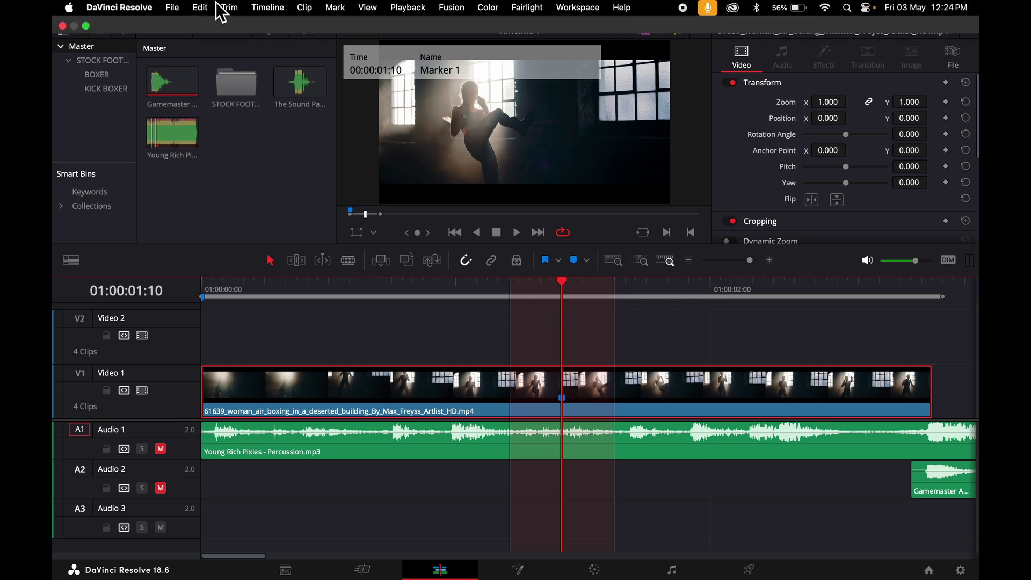
left_click(304, 8)
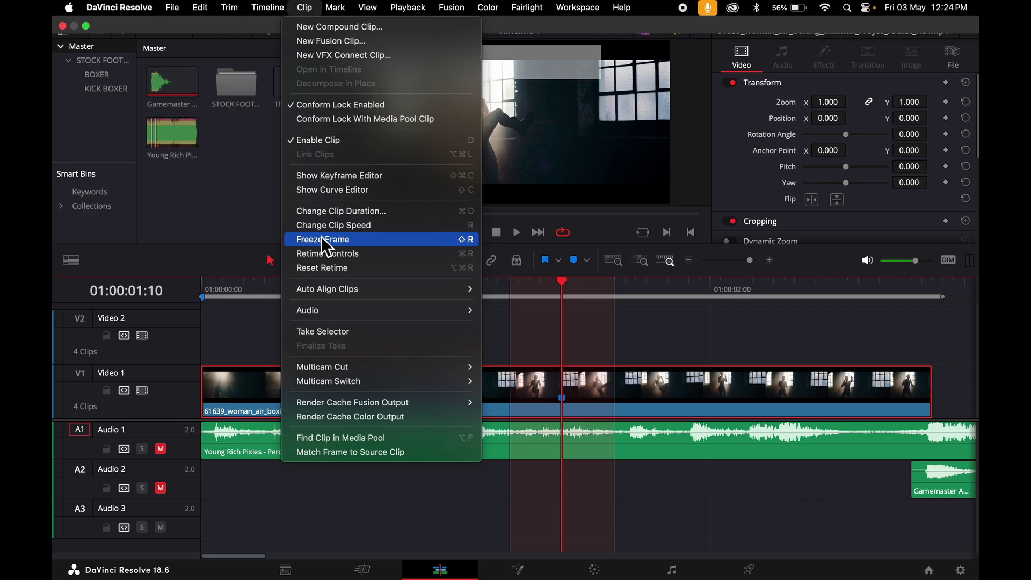
left_click(322, 240)
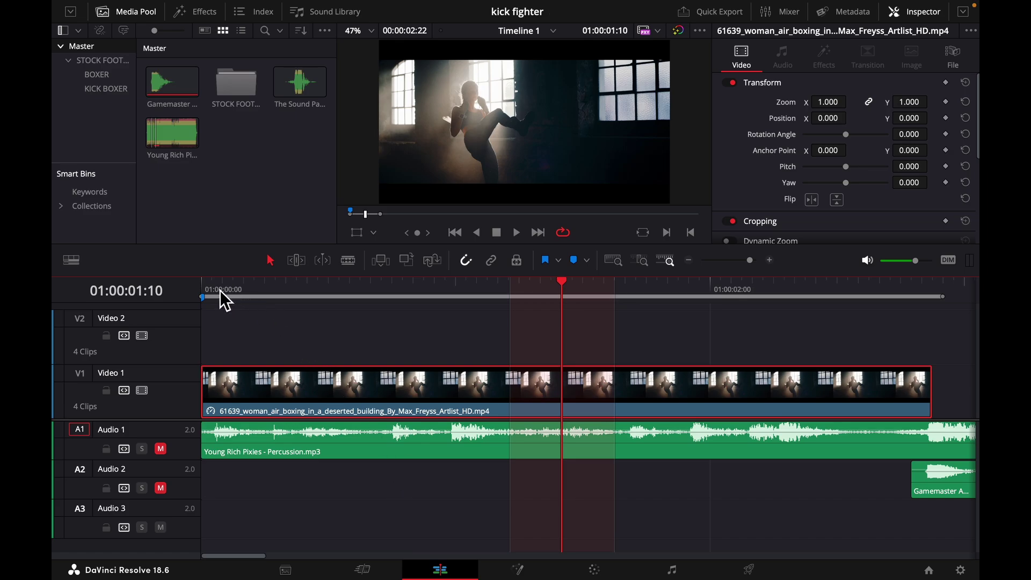
left_click_drag(217, 289, 187, 295)
key("space")
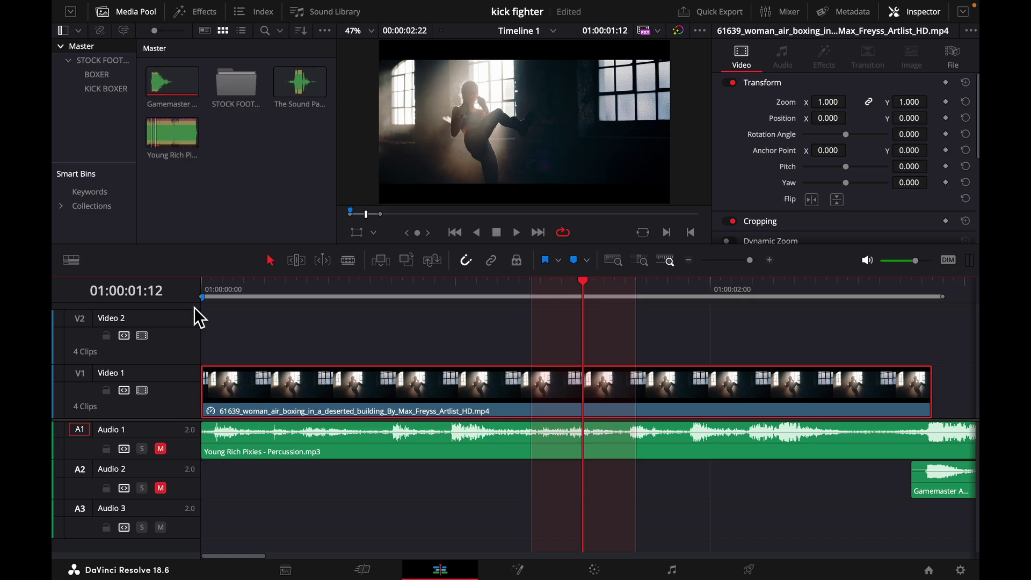
key("space")
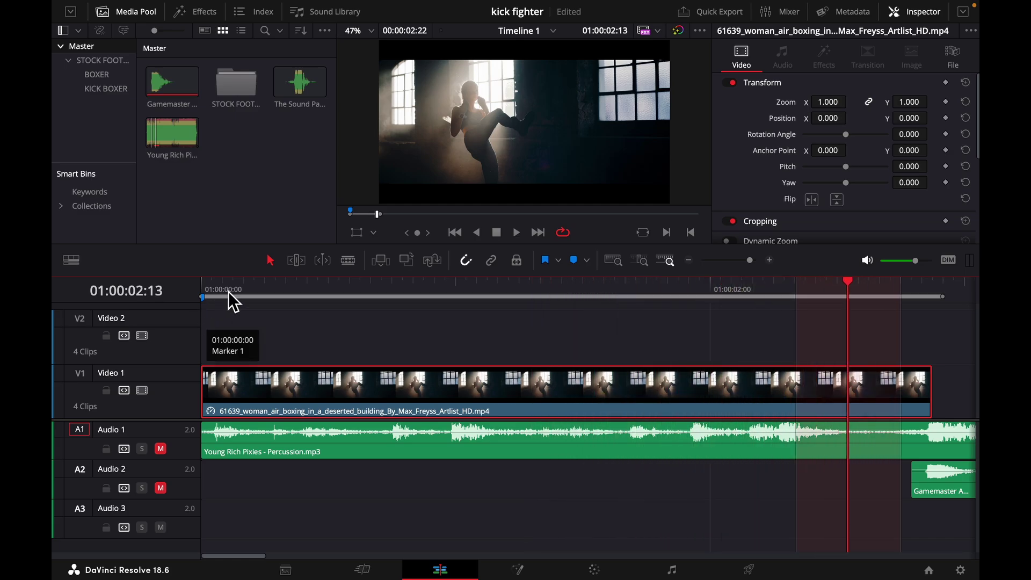
left_click(207, 293)
key("space")
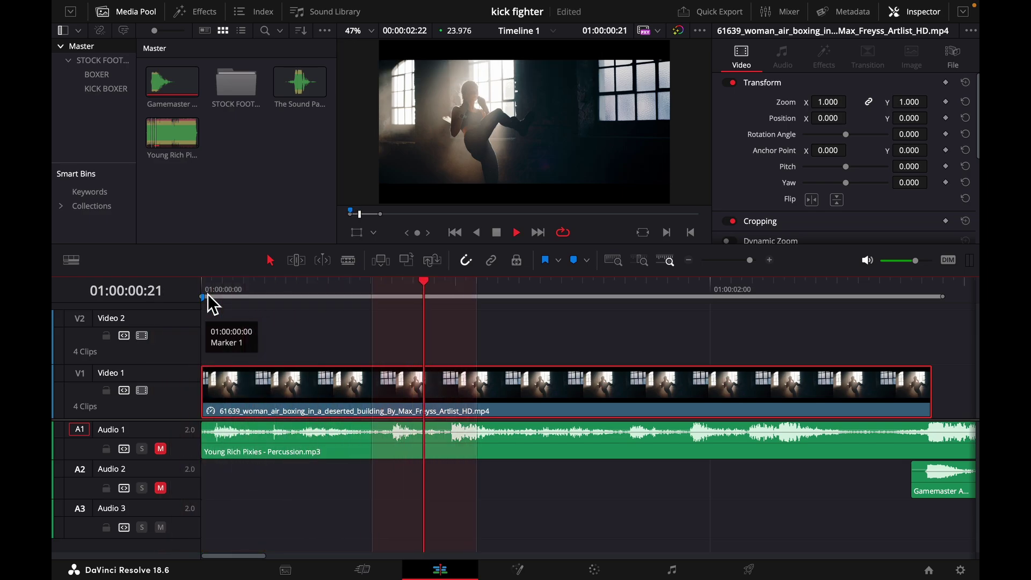
key("space")
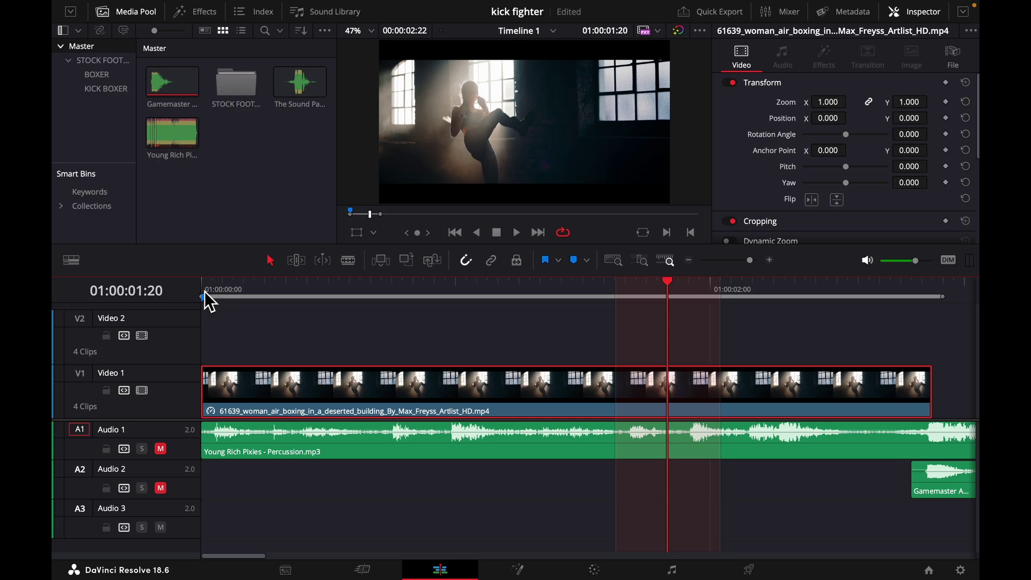
Step: Undo the freeze frame and play the boxing clip from the start to confirm it moves
key("ctrl+z")
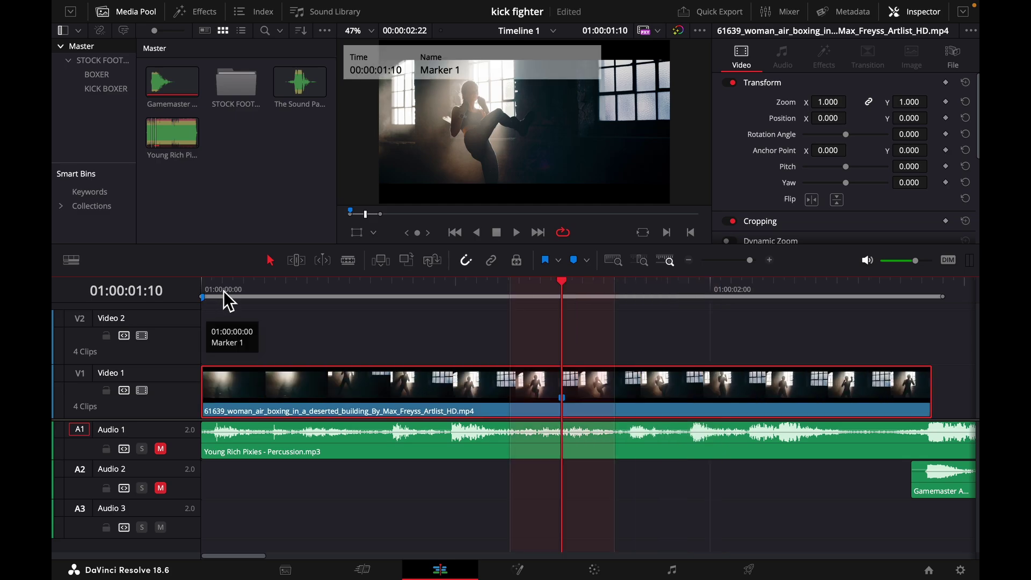
key("Home")
key("space")
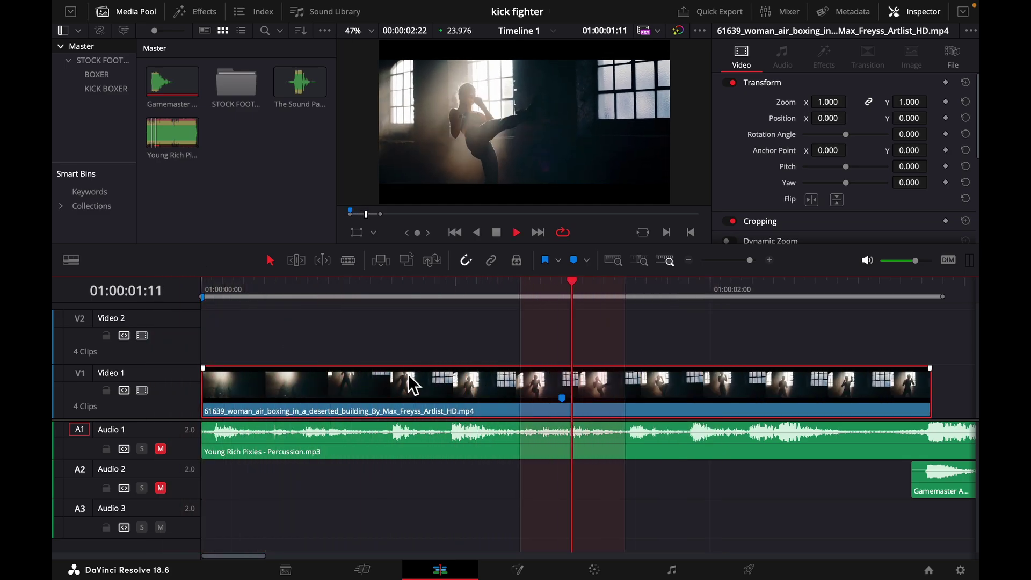
key("space")
Step: Apply Change Clip Speed with Freeze Frame enabled, splitting the clip at 01:00:01:11
mouse_move(217, 1)
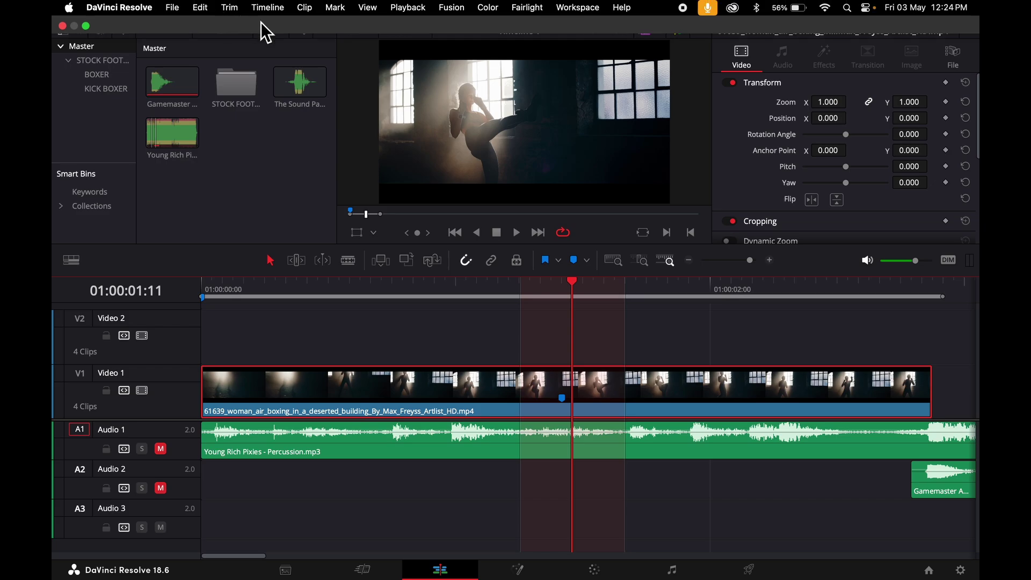
left_click(305, 7)
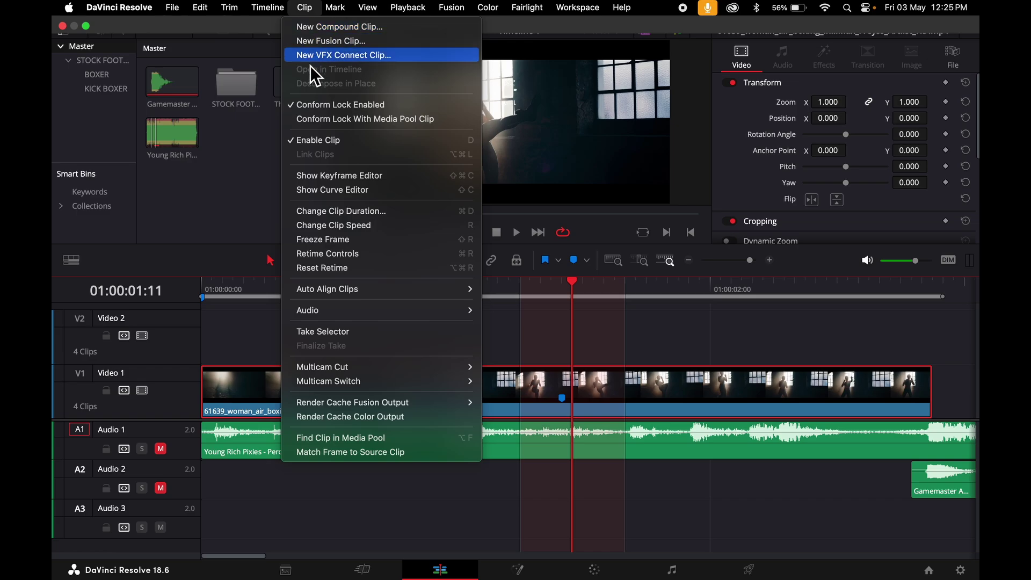
left_click(329, 225)
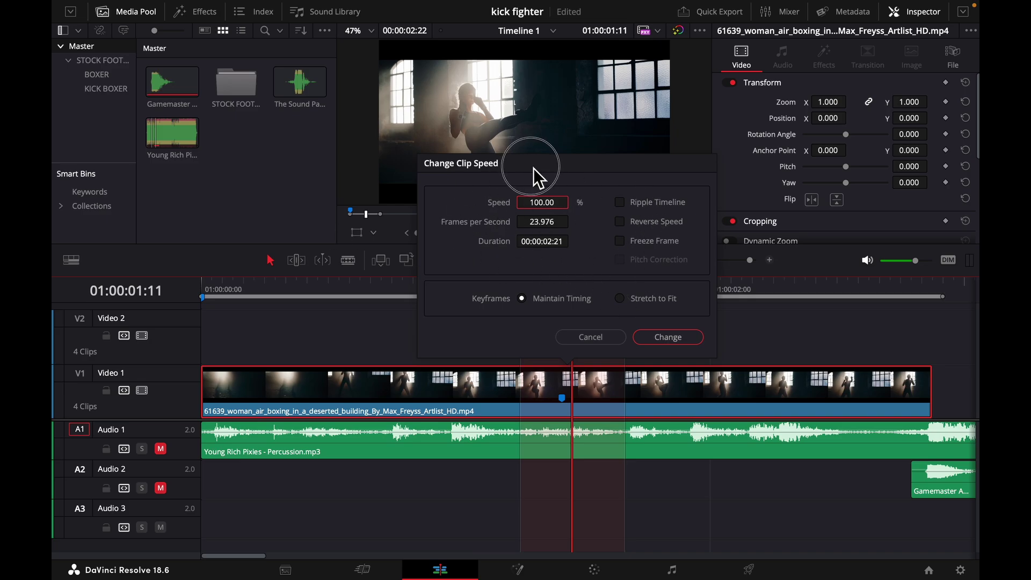
left_click(620, 241)
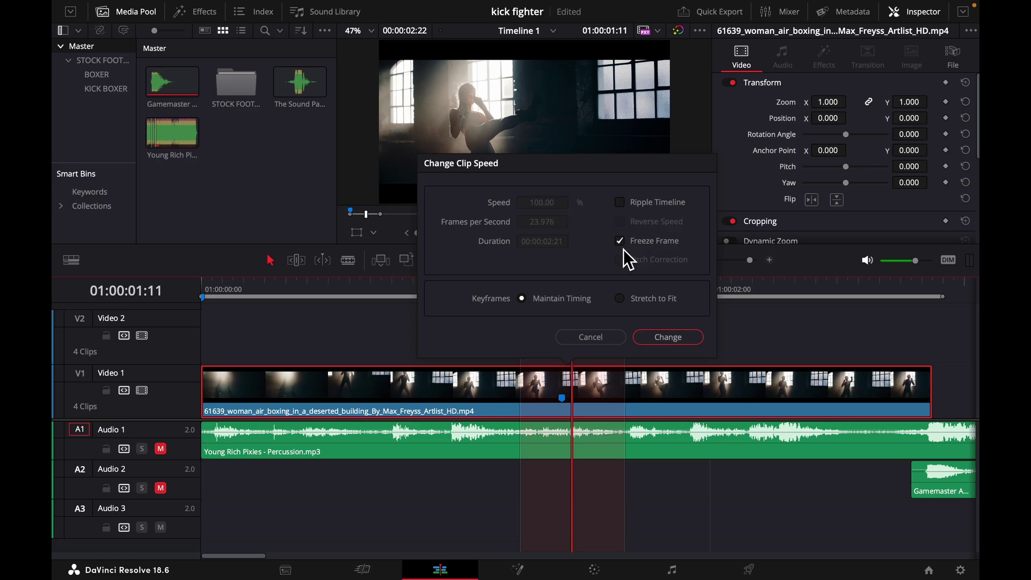
left_click(667, 337)
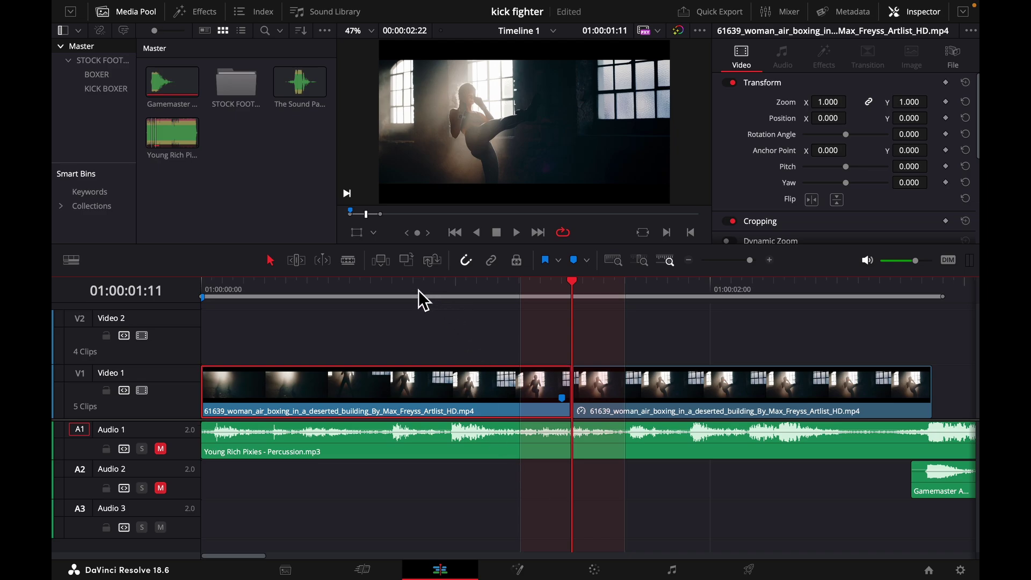
Step: Play through the frozen section from near the start several times, then undo the freeze split
left_click(418, 290)
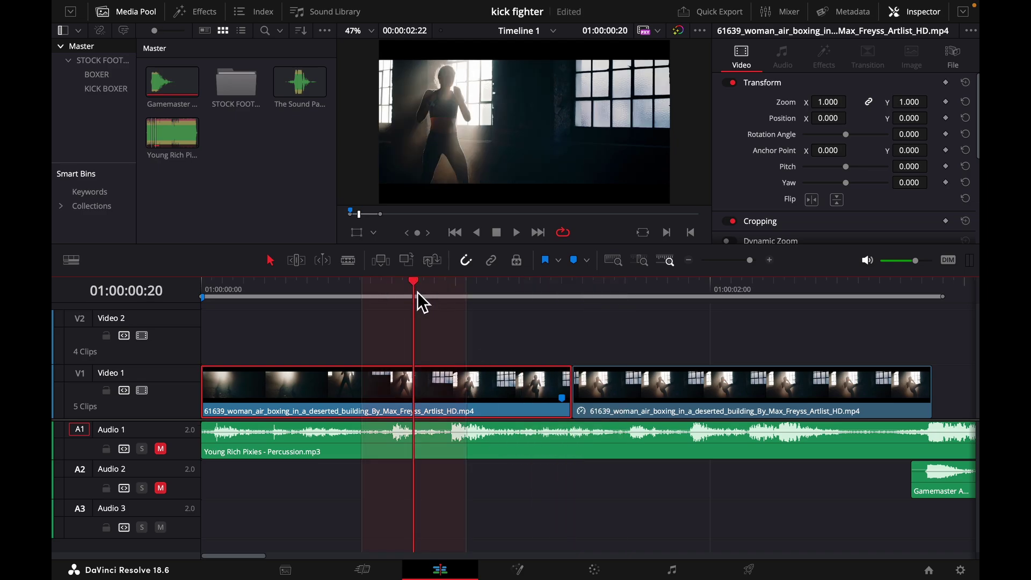
left_click(327, 286)
key("space")
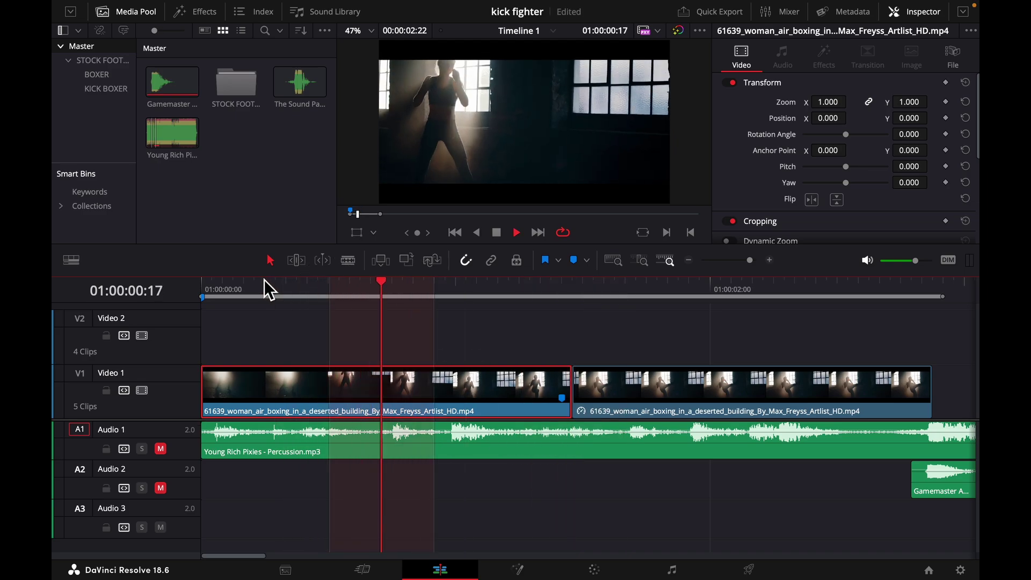
key("space")
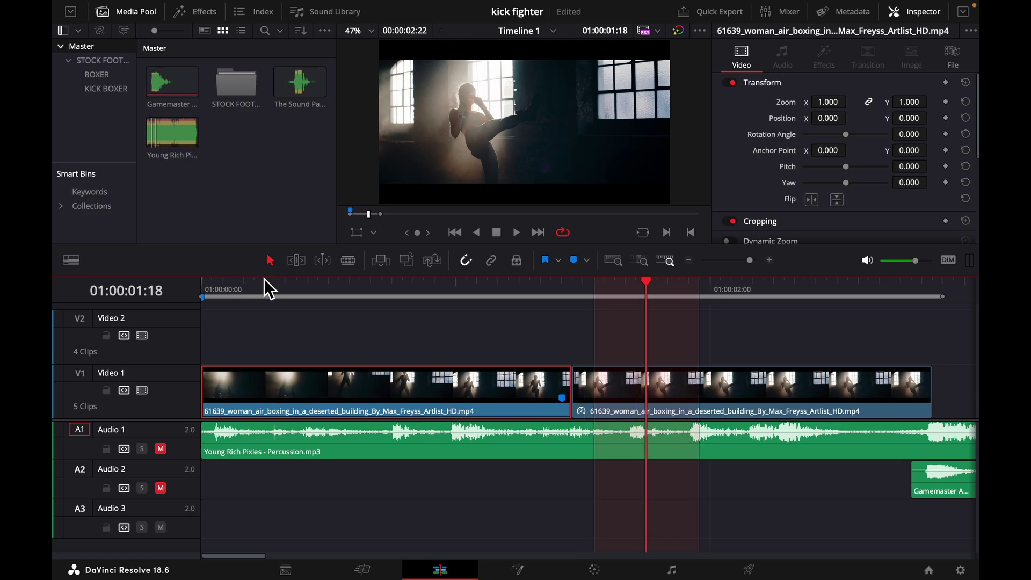
key("space")
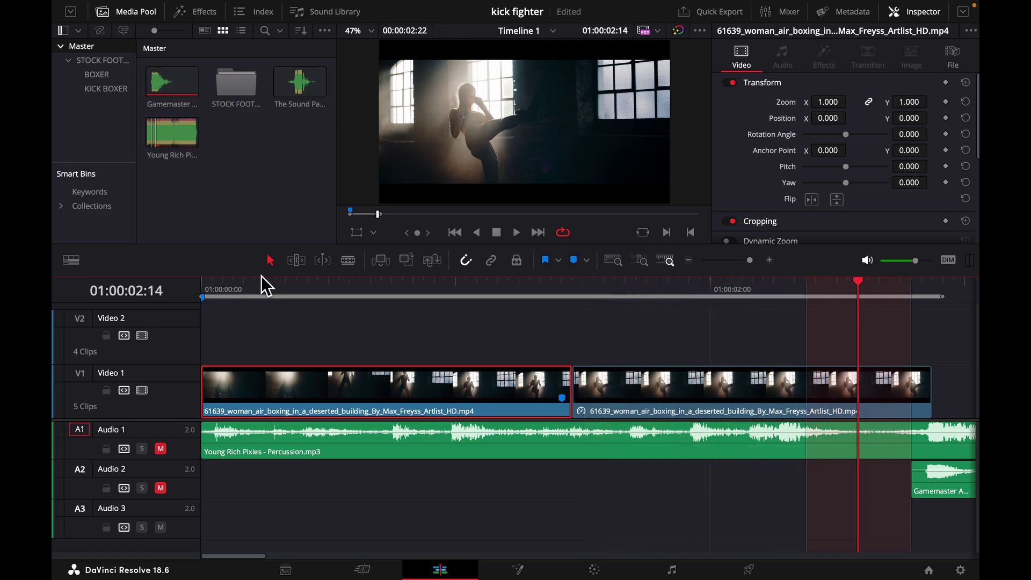
left_click(263, 284)
key("space")
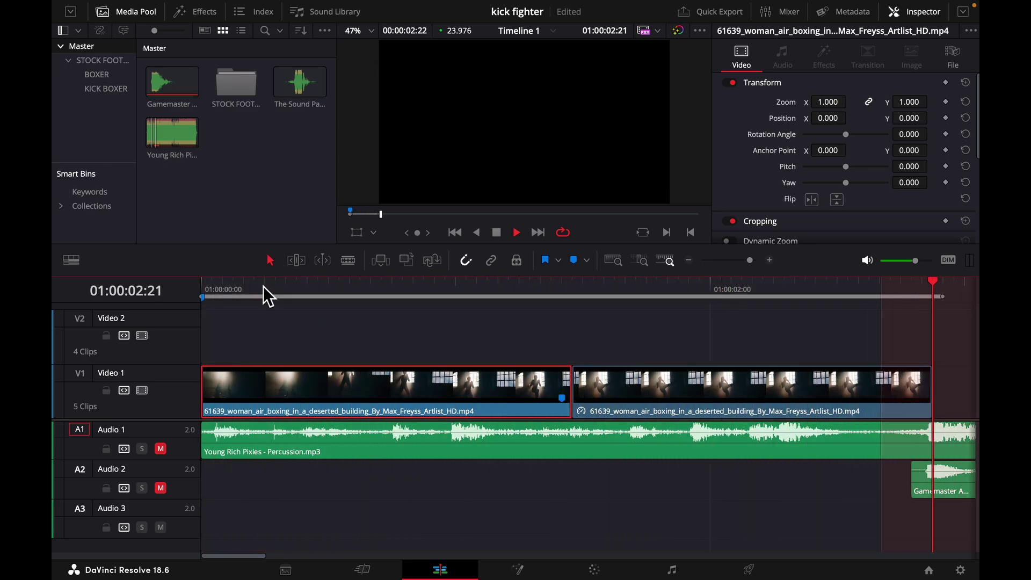
key("space")
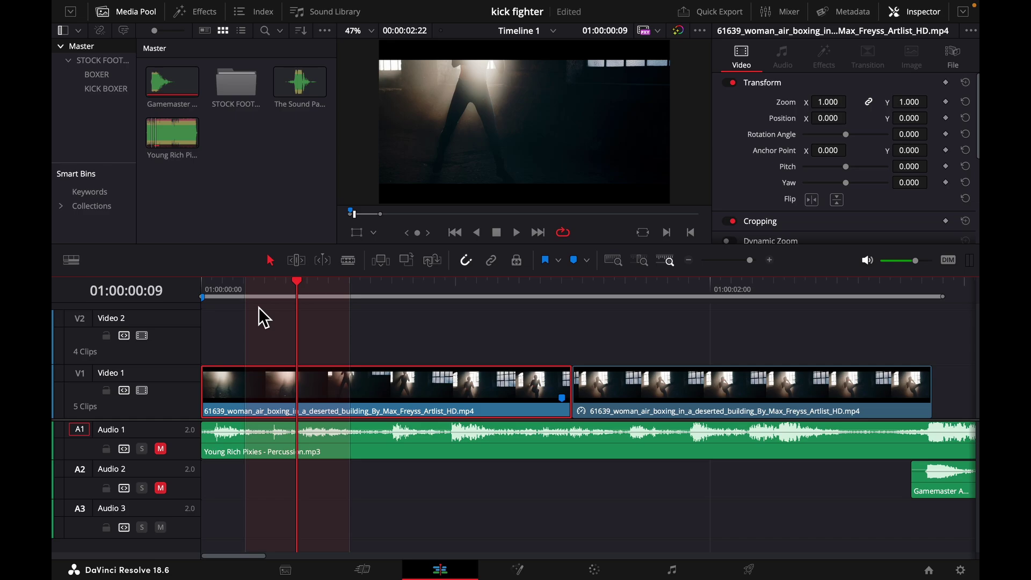
key("space")
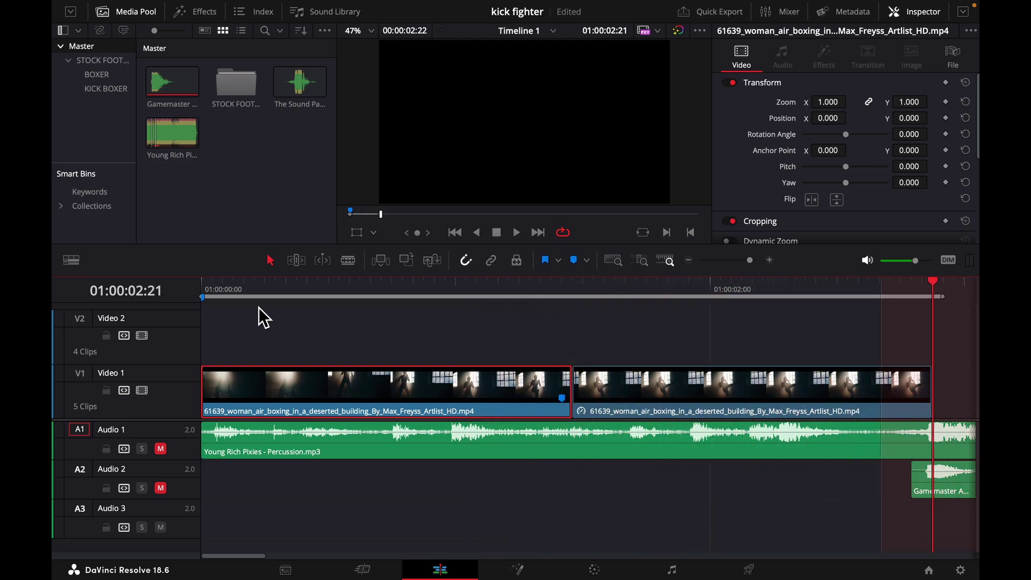
key("ctrl+z")
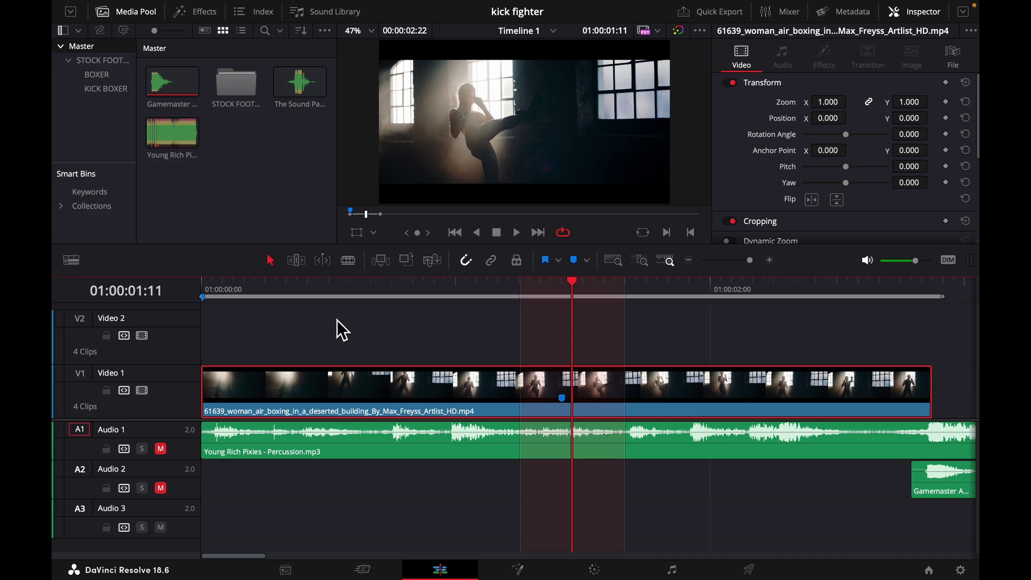
Step: Open Change Clip Speed for the boxing clip and cancel it, then dismiss its context menu
key("q")
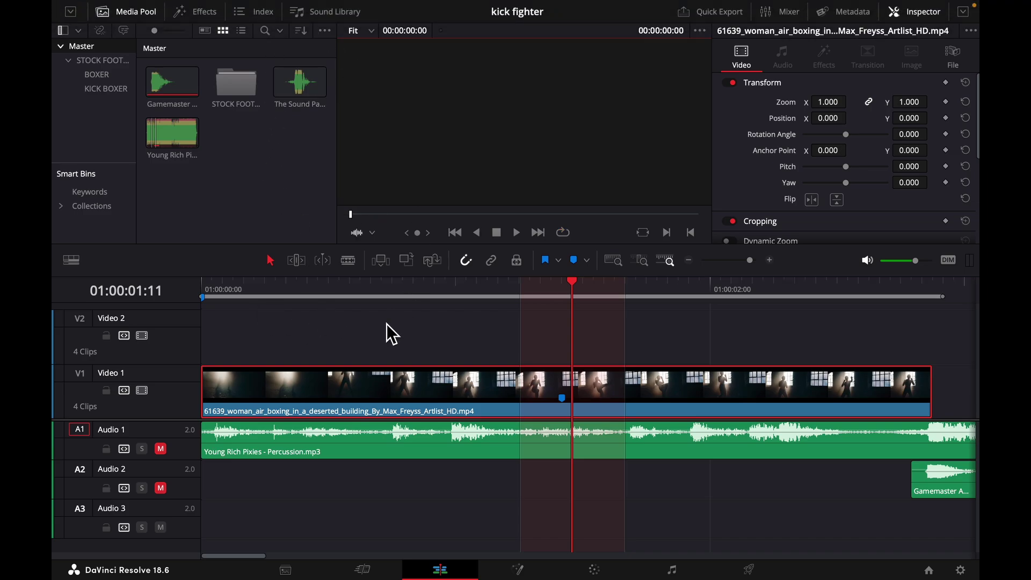
left_click(483, 391)
right_click(572, 392)
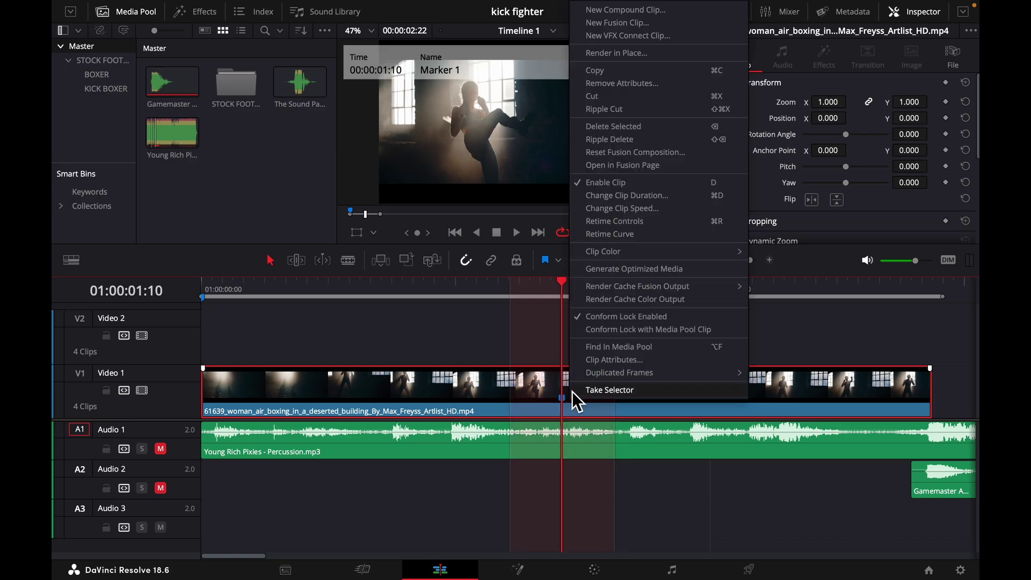
left_click(621, 209)
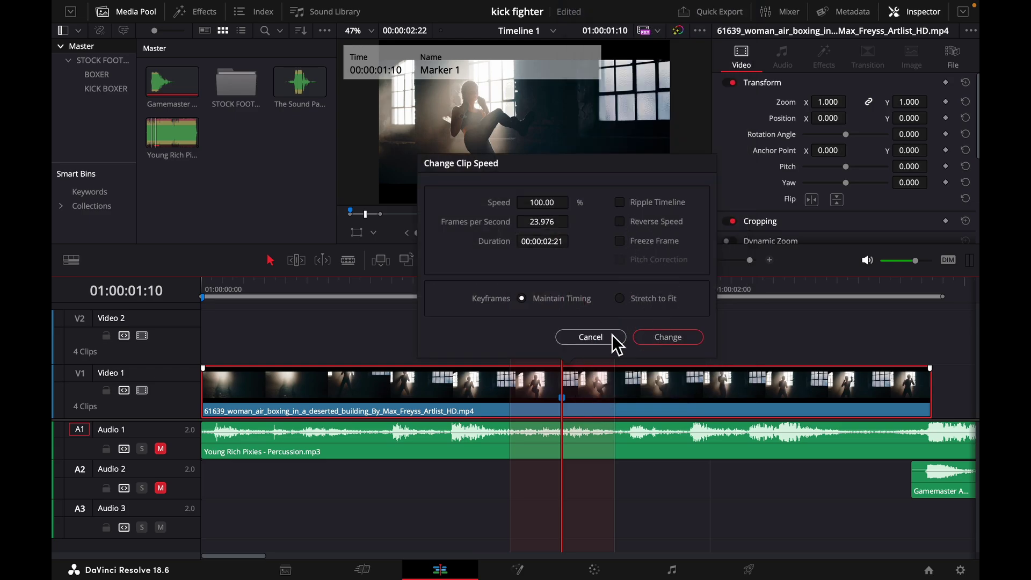
left_click(587, 337)
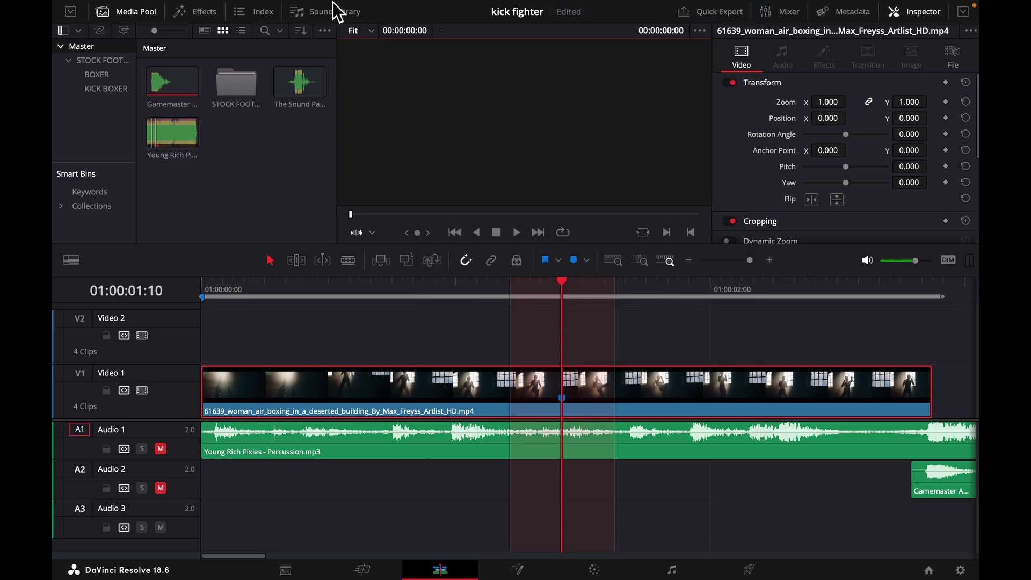
right_click(646, 391)
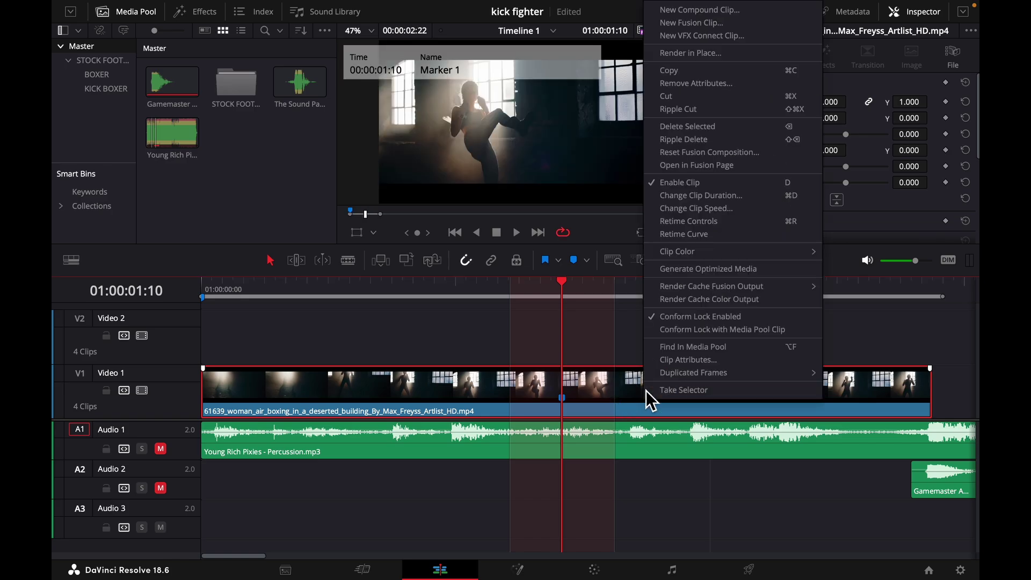
left_click(428, 387)
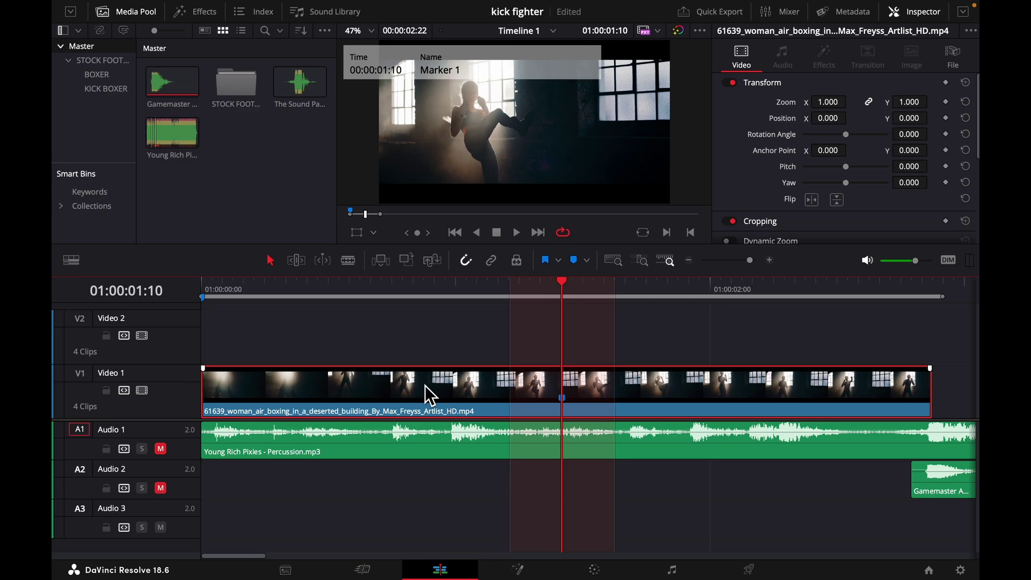
Step: Turn on Retime Controls for the boxing clip, enlarge the V1 track, and park on Marker 1
right_click(536, 386)
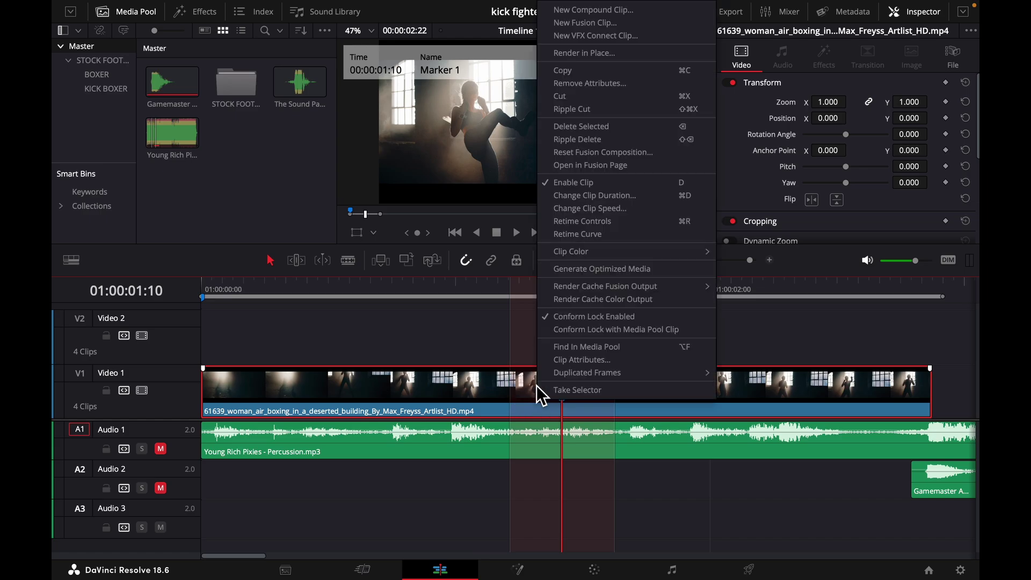
left_click(580, 220)
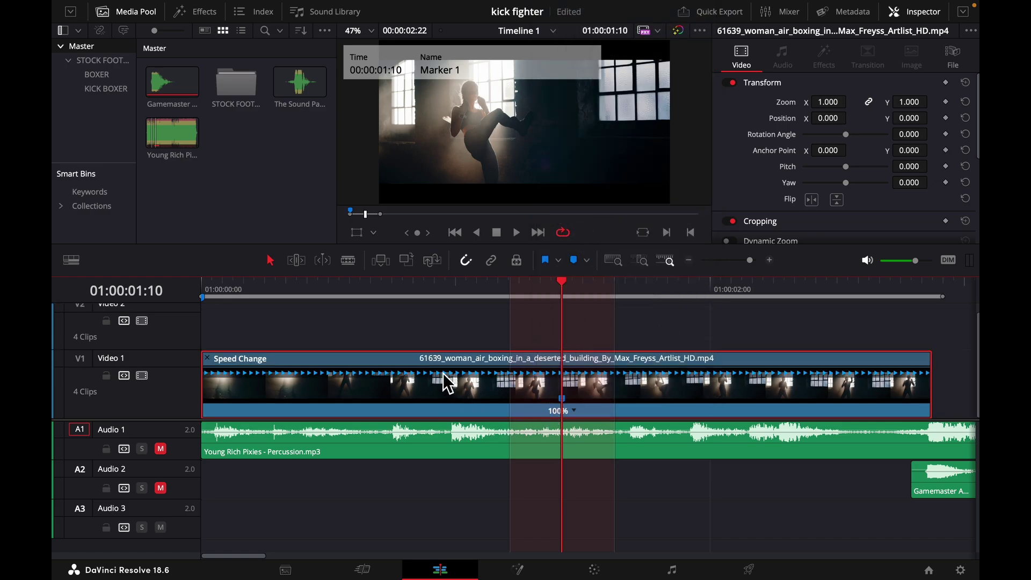
left_click_drag(388, 286, 297, 287)
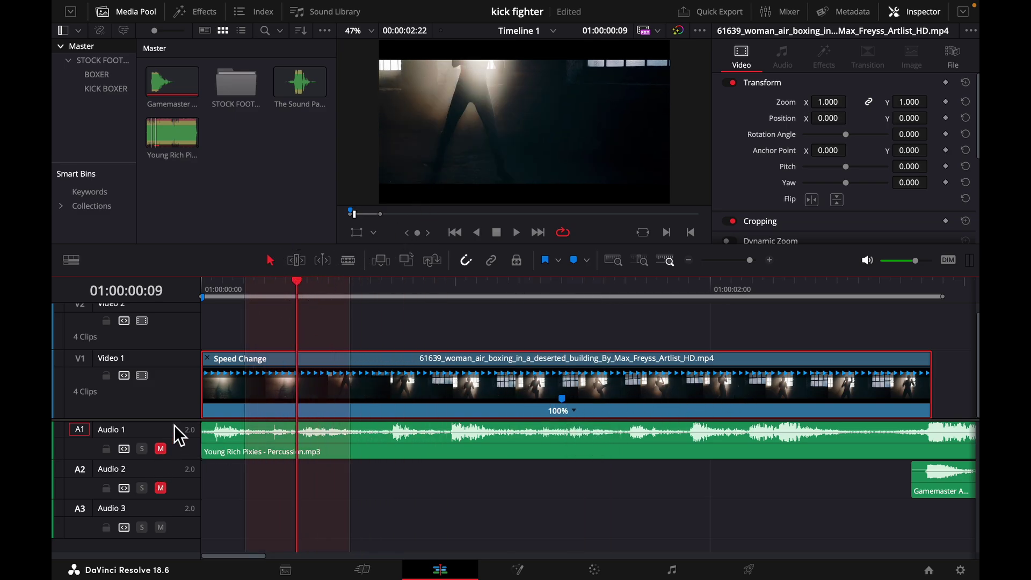
left_click_drag(175, 424, 171, 449)
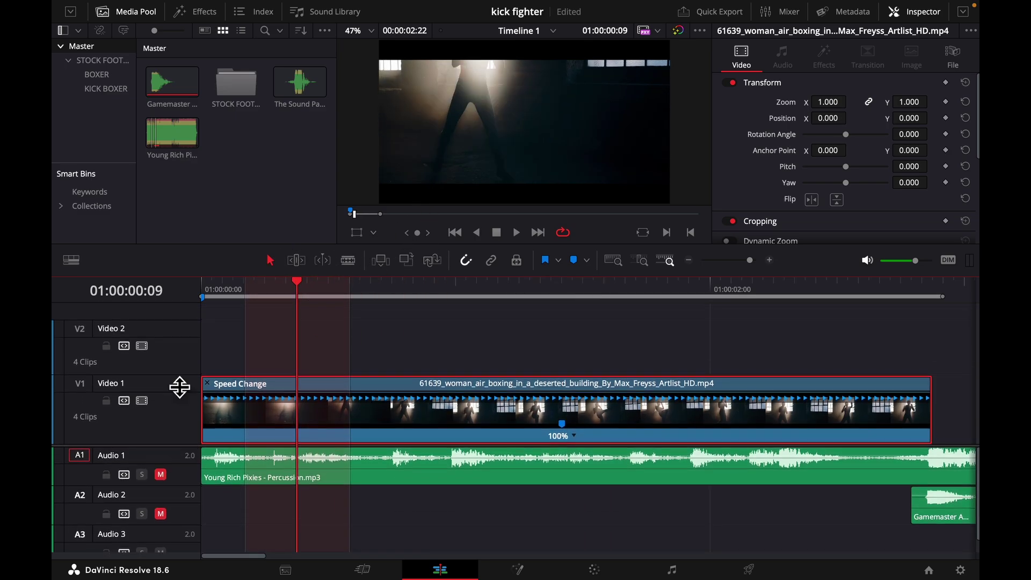
left_click_drag(179, 387, 175, 352)
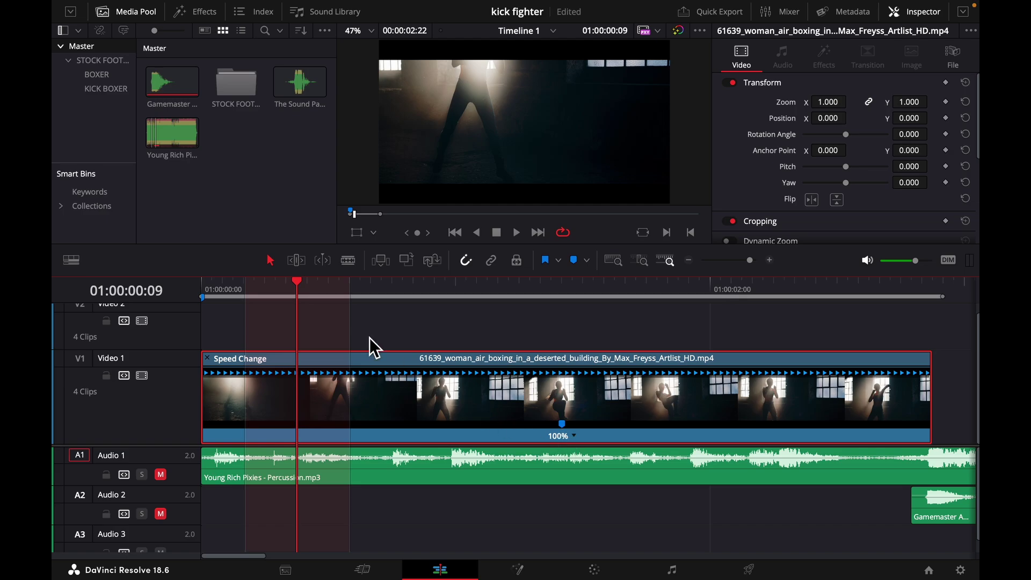
left_click(562, 289)
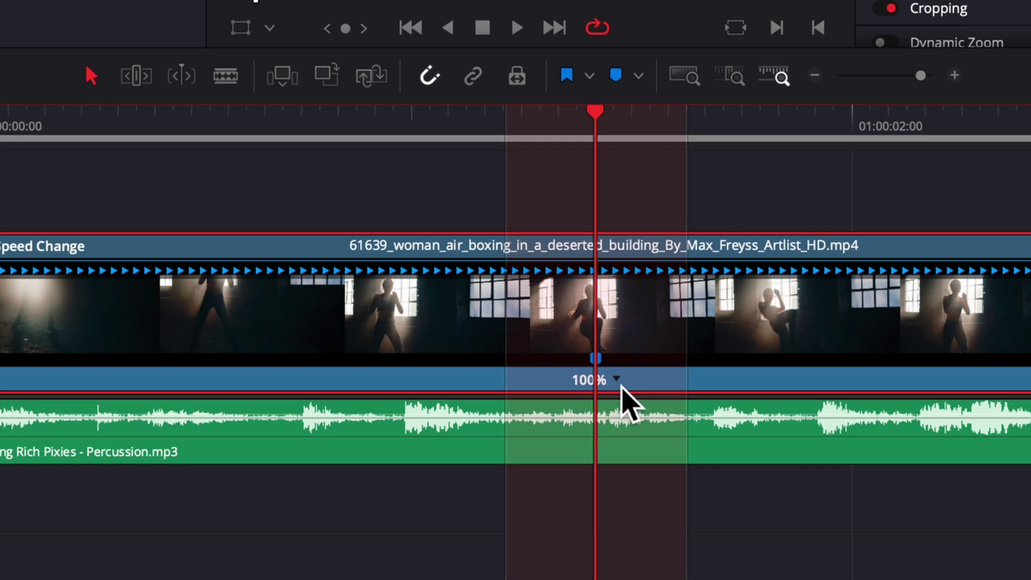
Step: Apply Freeze Frame to the boxing clip at Marker 1, leaving 100% before and 0% after
left_click(619, 383)
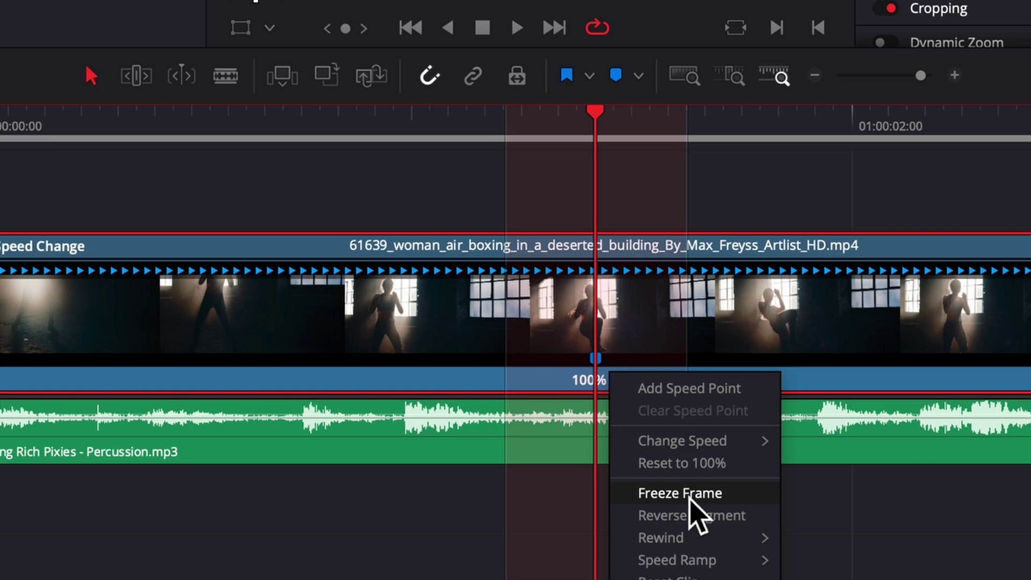
left_click(685, 494)
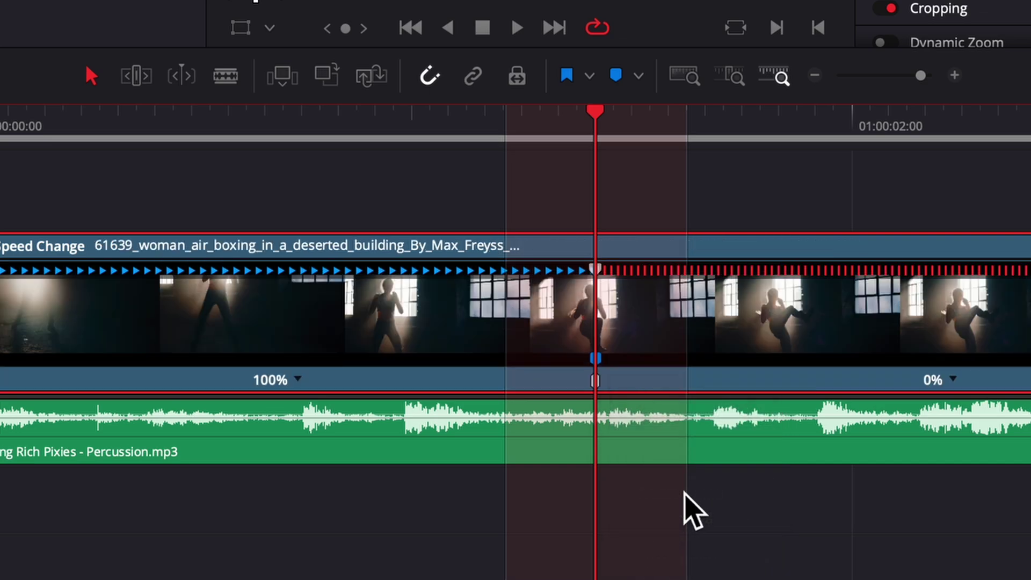
Step: Zoom out the timeline and play the boxing clip from the start to check the freeze
scroll(449, 396, "down", 3)
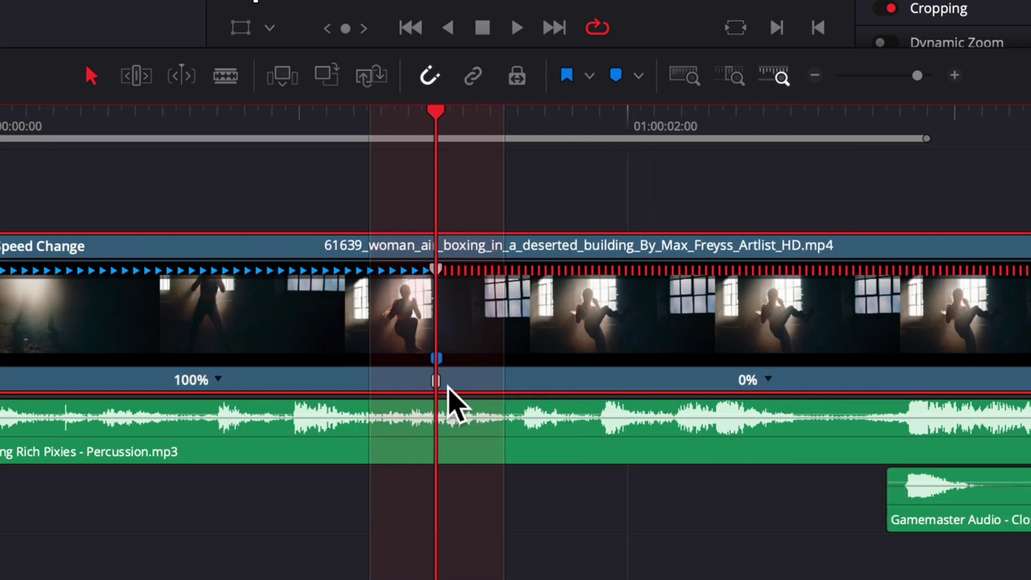
scroll(446, 389, "down", 2)
scroll(441, 383, "down", 3)
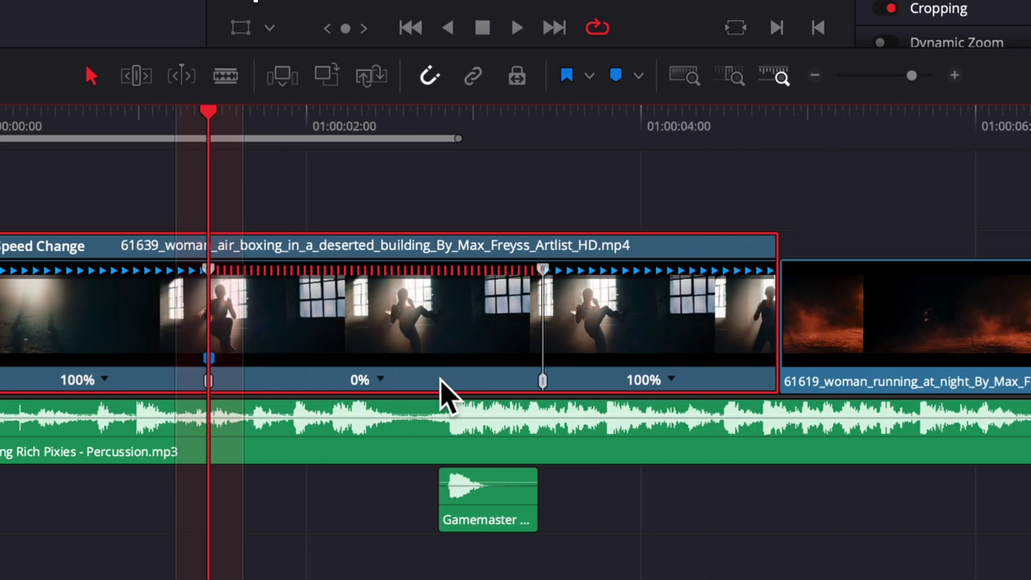
scroll(440, 379, "down", 2)
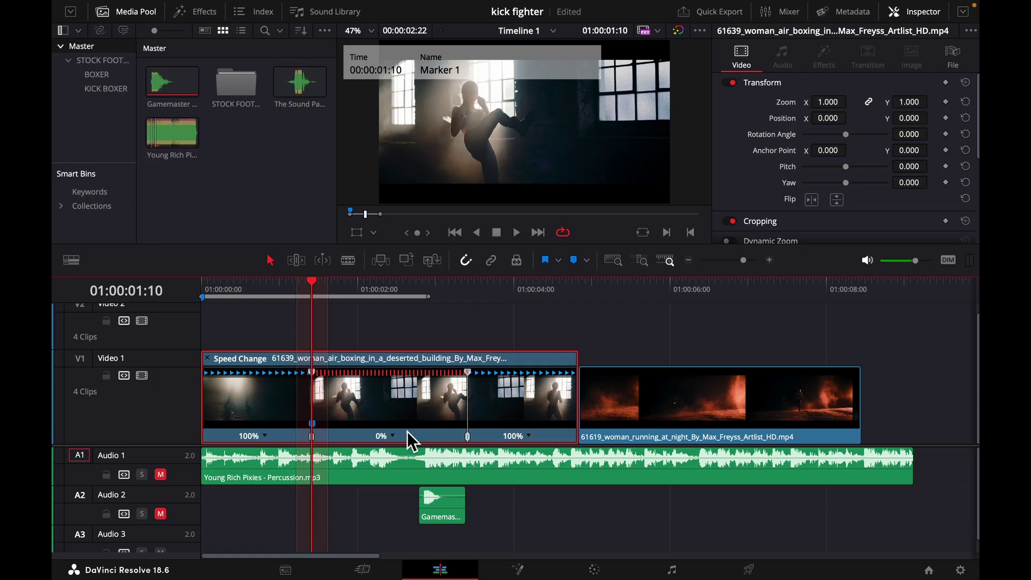
scroll(324, 412, "up", 2)
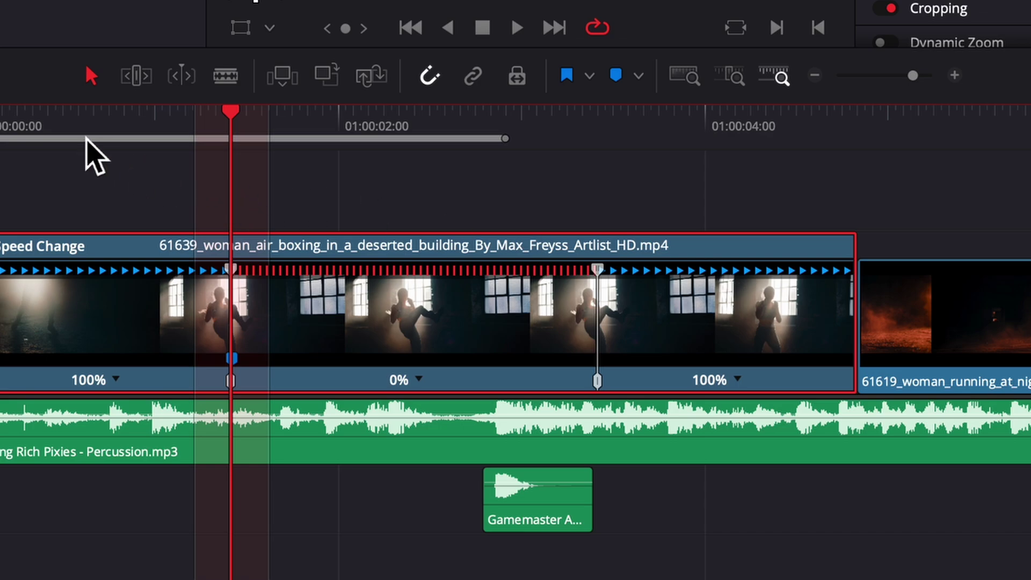
mouse_move(30, 127)
left_mouse_down()
mouse_move(9, 131)
mouse_move(0, 112)
left_mouse_up()
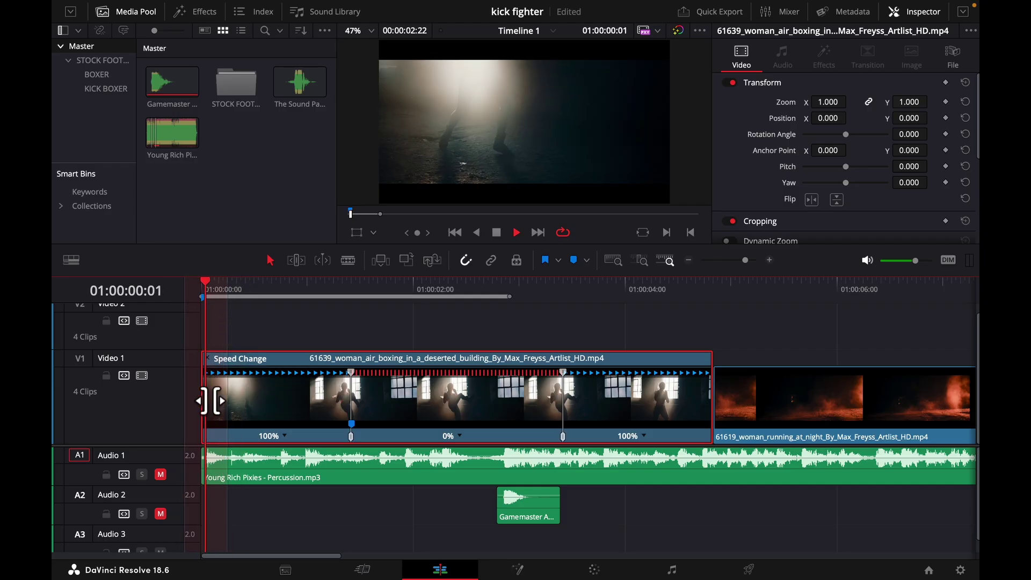
key("space")
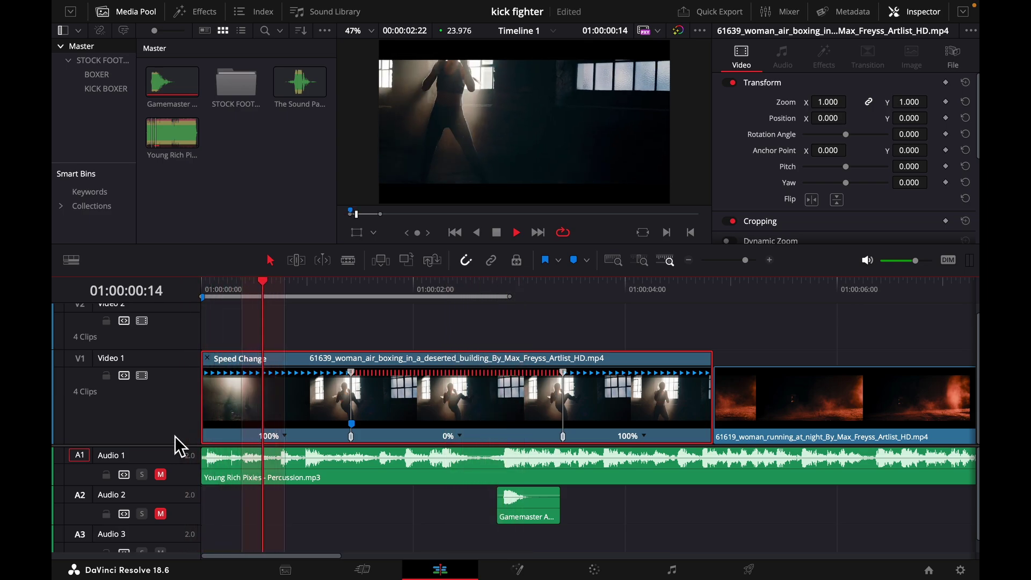
key("space")
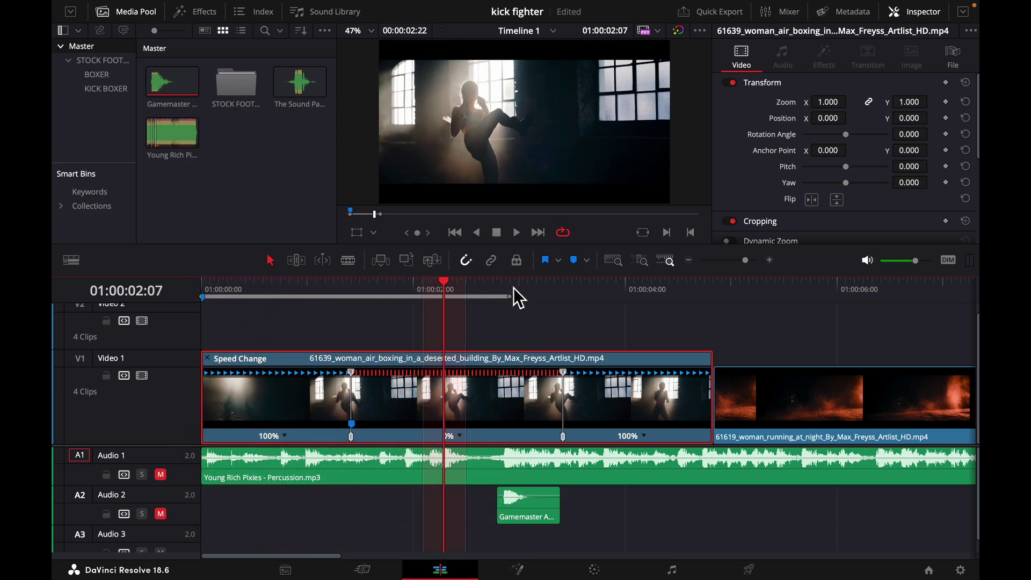
left_click_drag(517, 297, 716, 321)
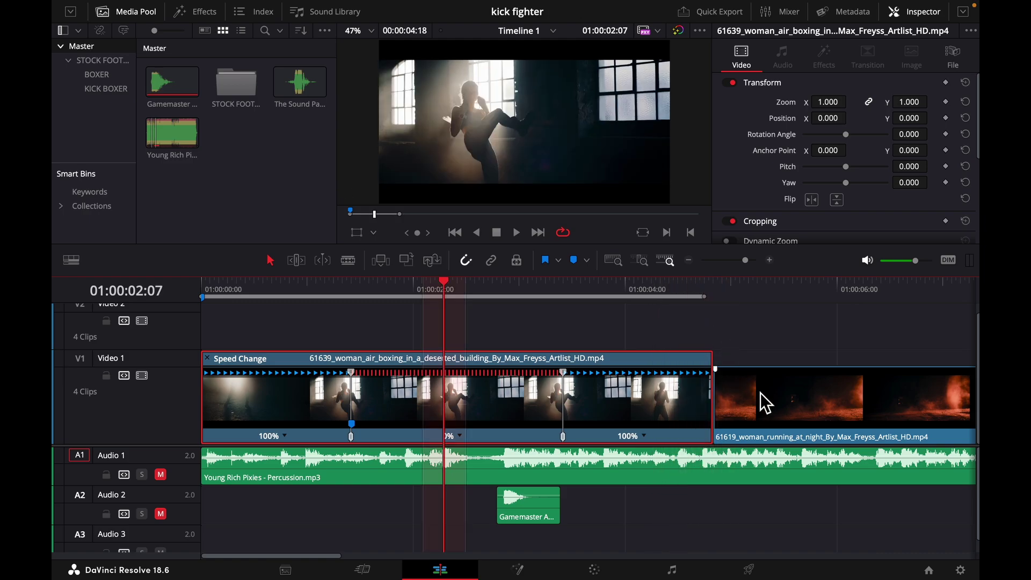
Step: Move the night-running clip later on Video 1 and play the edit back
left_click_drag(758, 395, 917, 416)
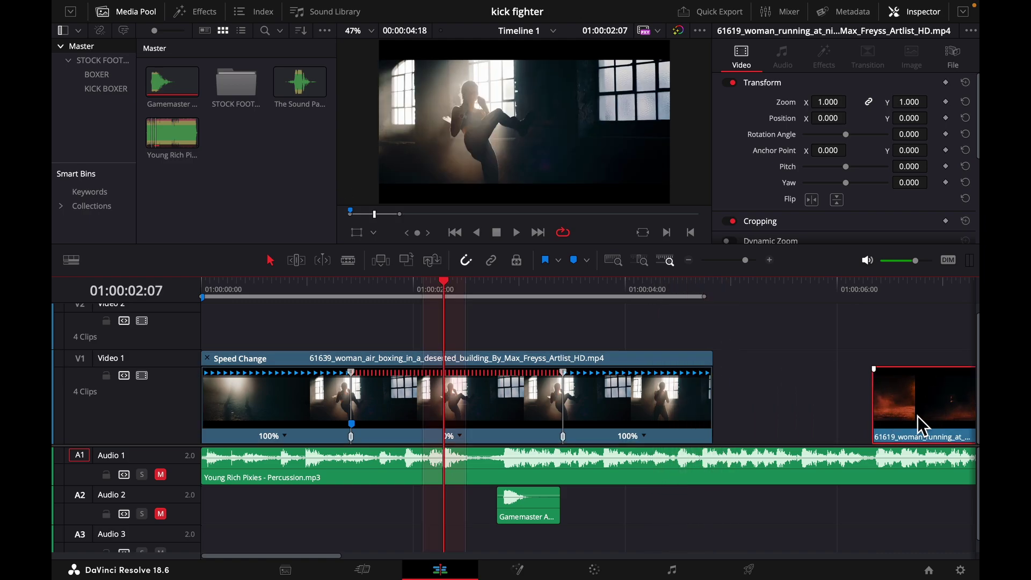
left_click(205, 292)
key("space")
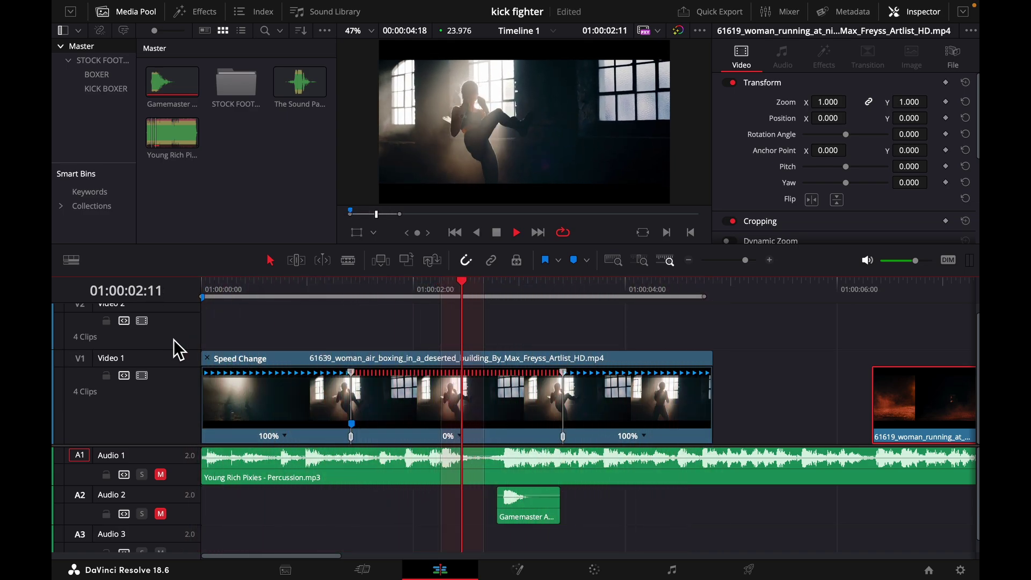
key("space")
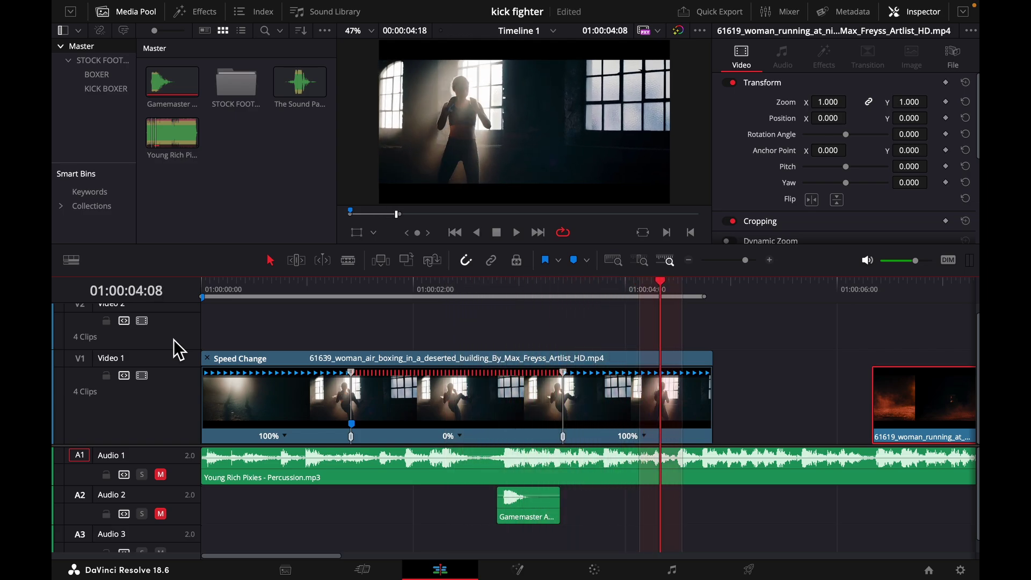
Step: Shorten the boxing clip's 0% freeze hold and save the project
mouse_move(564, 373)
left_mouse_down()
mouse_move(422, 369)
mouse_move(459, 382)
mouse_move(592, 375)
mouse_move(411, 379)
left_mouse_up()
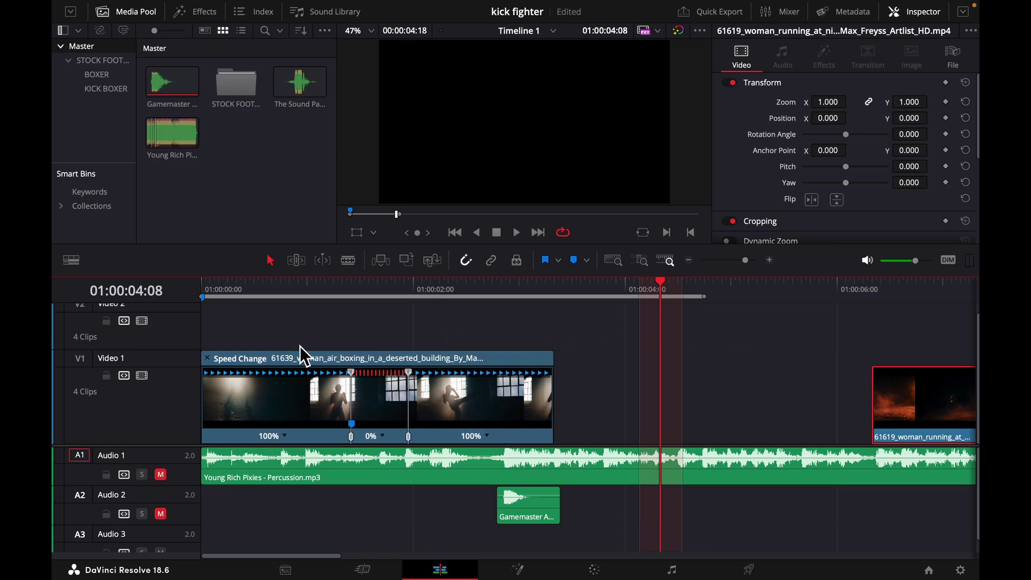
left_click(203, 294)
key("ctrl+s")
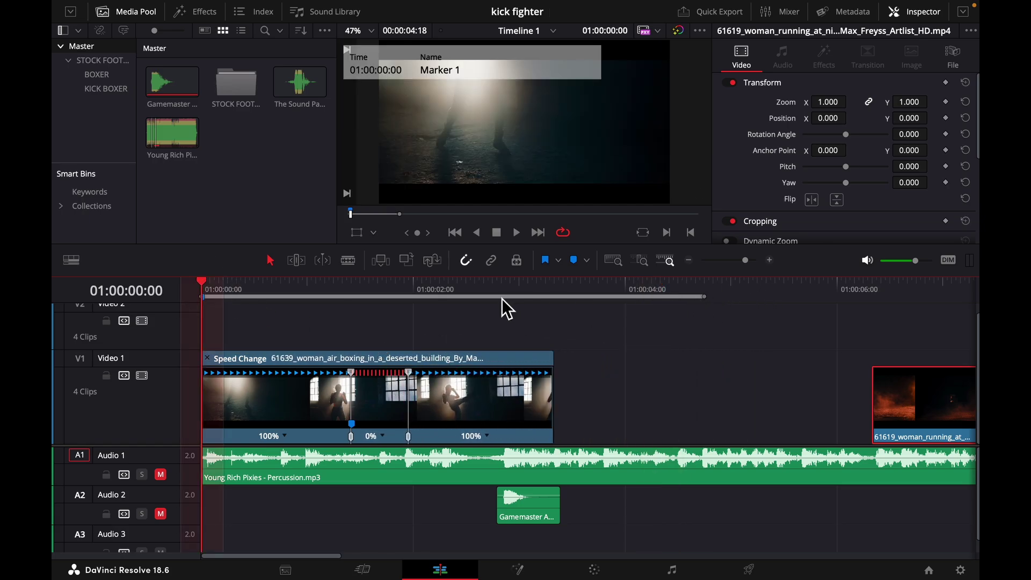
Step: Play the edit from the timeline start to review the shorter freeze
left_click(553, 287)
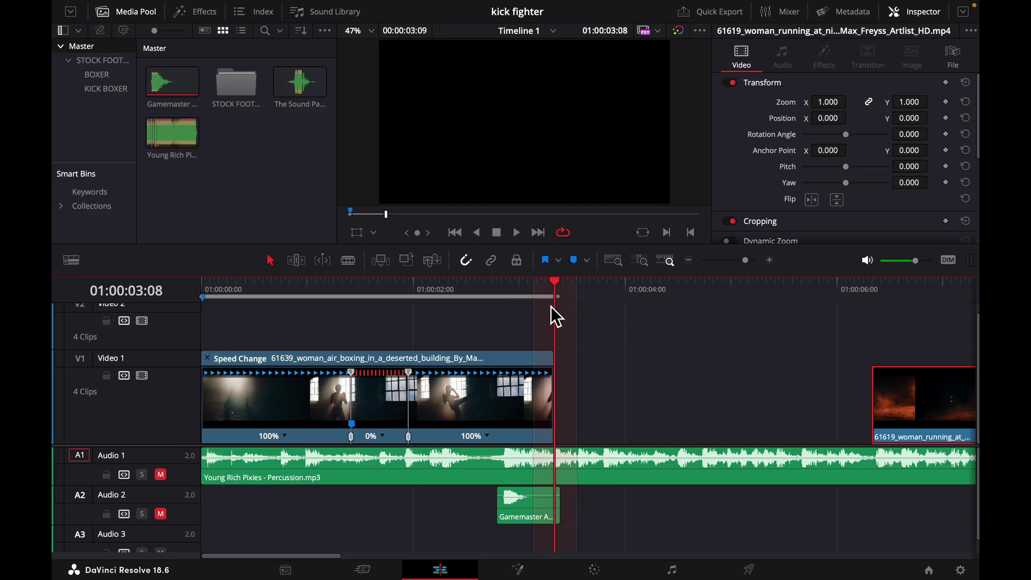
left_click(203, 294)
key("space")
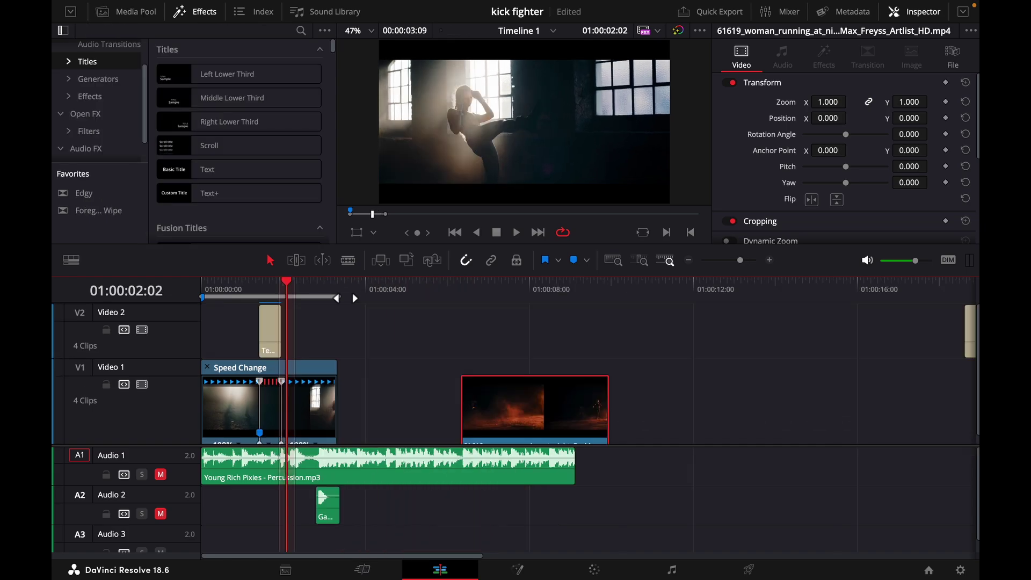
Step: Slide the night-running clip earlier on Video 1 and play the timeline from the start
mouse_move(290, 307)
left_mouse_down()
mouse_move(414, 306)
mouse_move(608, 338)
mouse_move(290, 308)
left_mouse_up()
left_click_drag(507, 414, 398, 408)
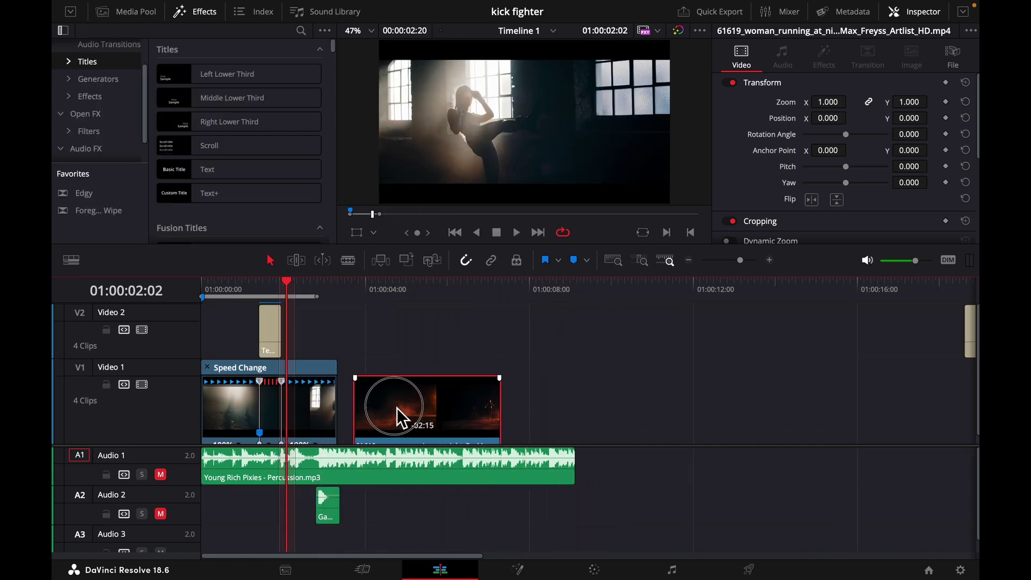
left_click(356, 294)
scroll(333, 318, "up", 2)
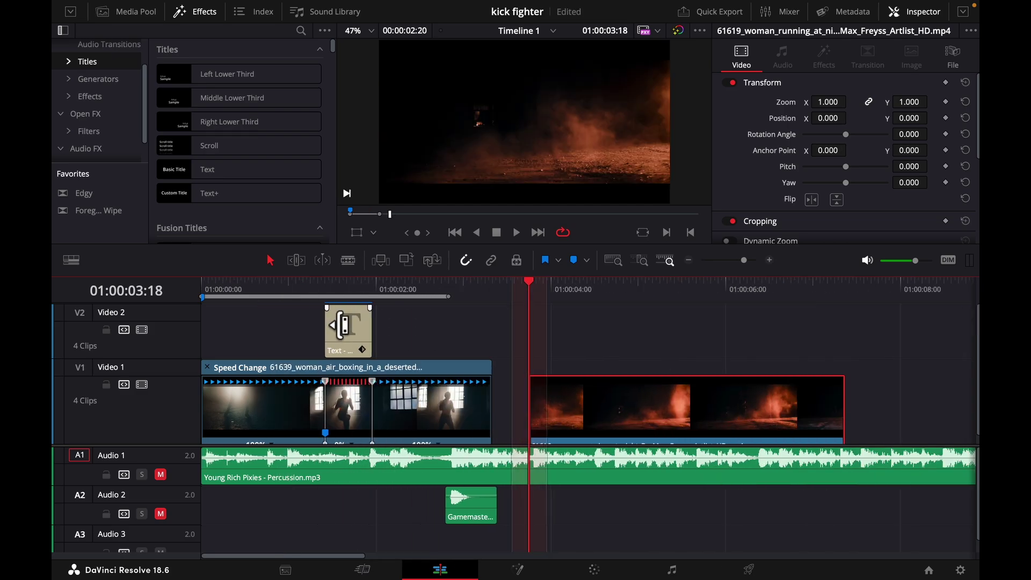
key("Home")
key("space")
key("space")
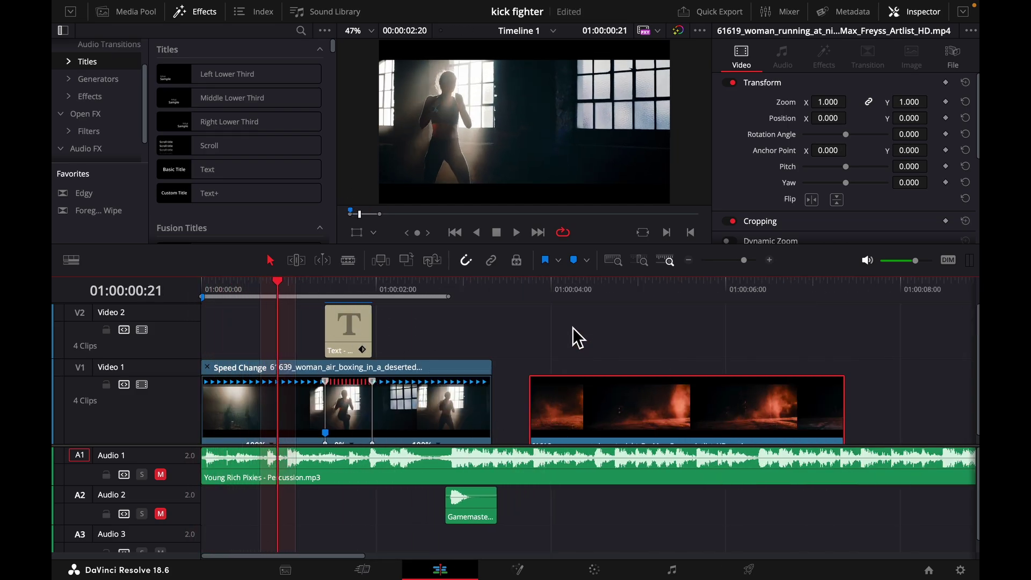
Step: Set in and out points at the second clip's start and end, then play that range
left_click(529, 290)
key("i")
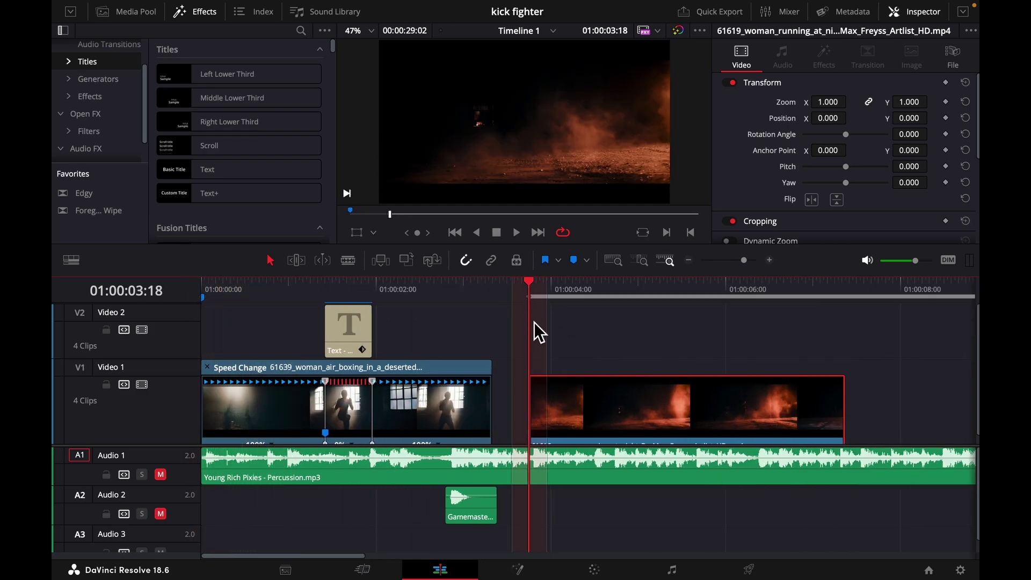
left_click(848, 291)
key("o")
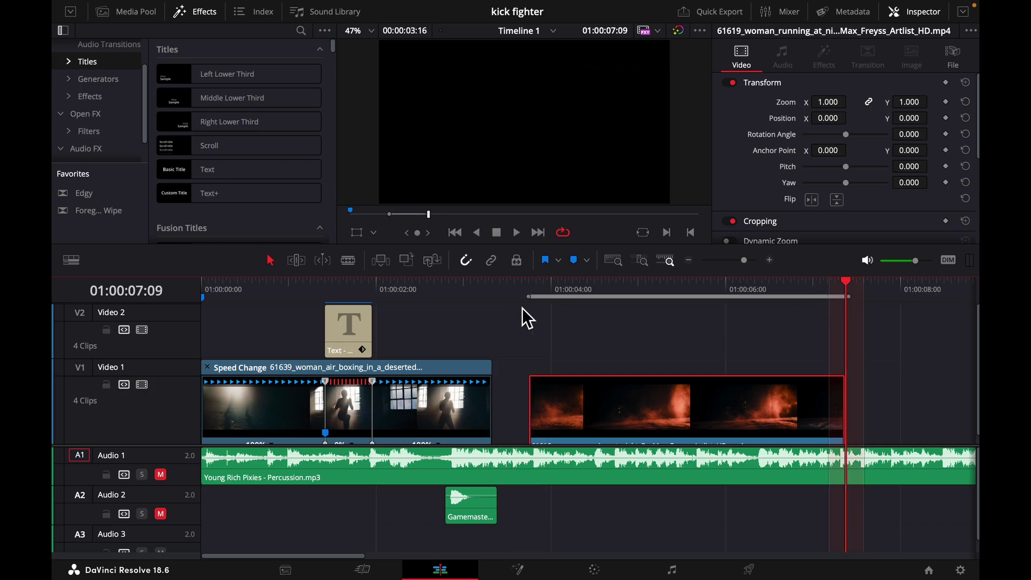
key("shift+i")
key("space")
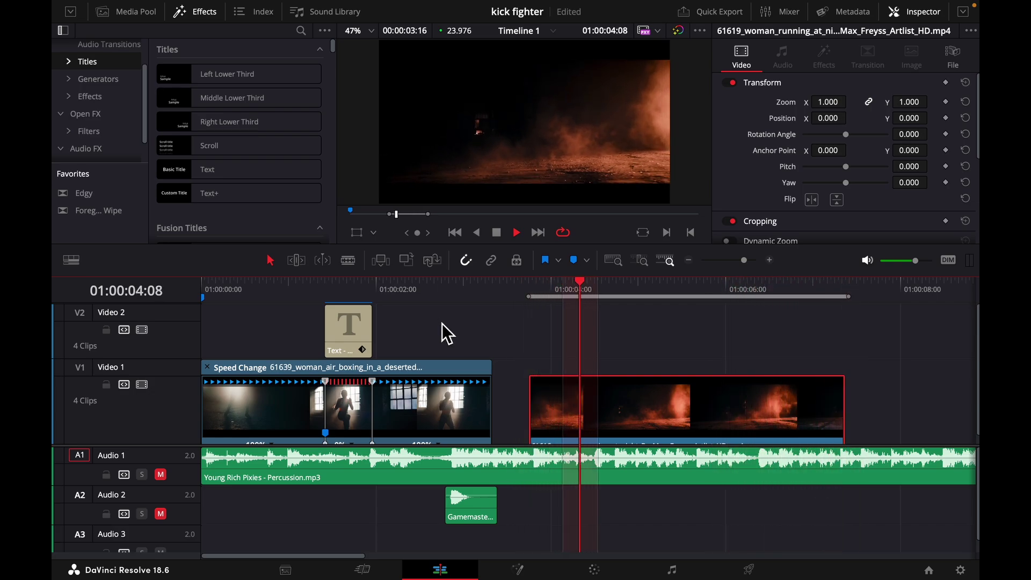
key("space")
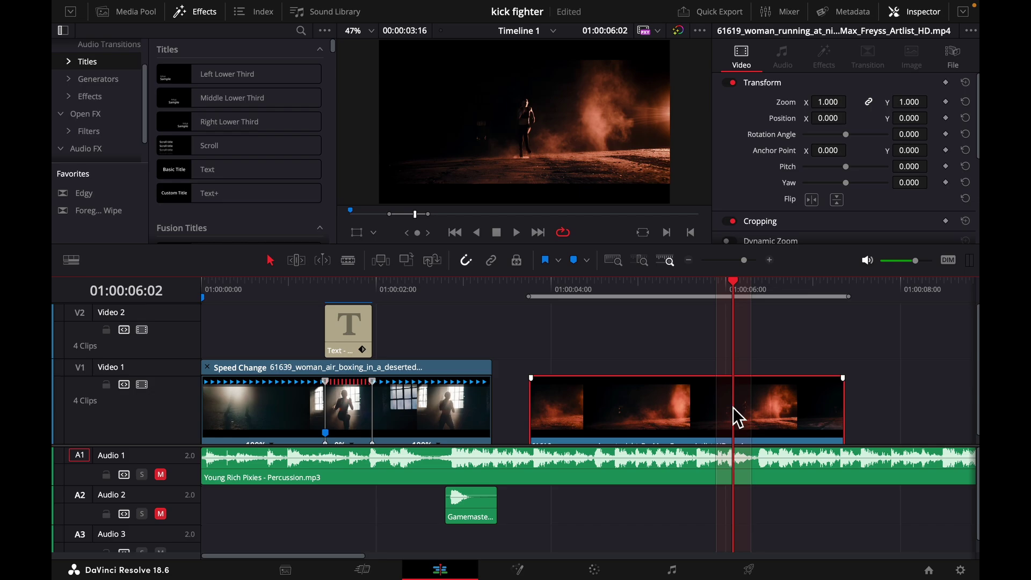
Step: Select the second Video 1 clip and try Clip > Freeze Frame on it
left_click(661, 403)
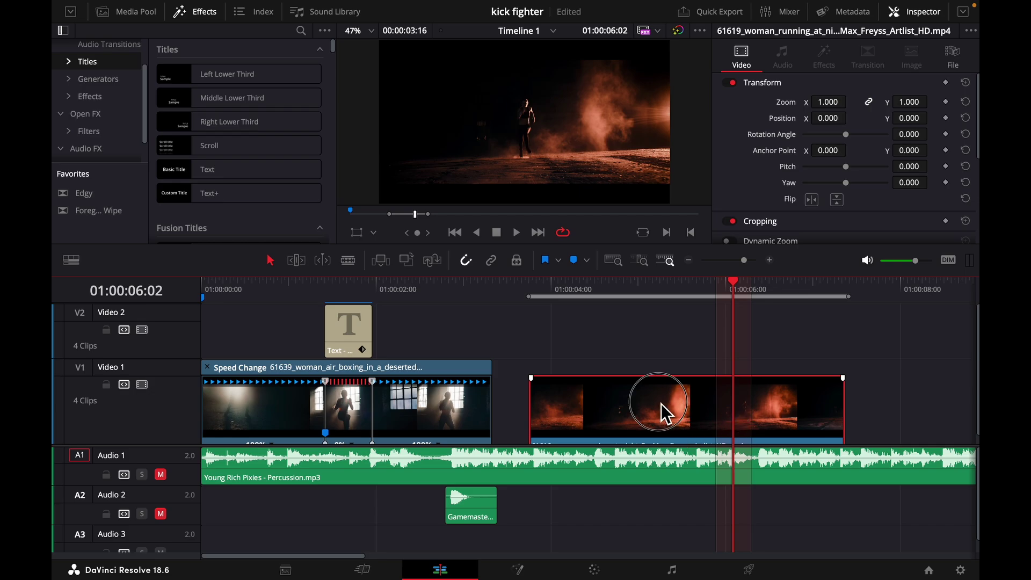
mouse_move(207, 9)
left_click(304, 7)
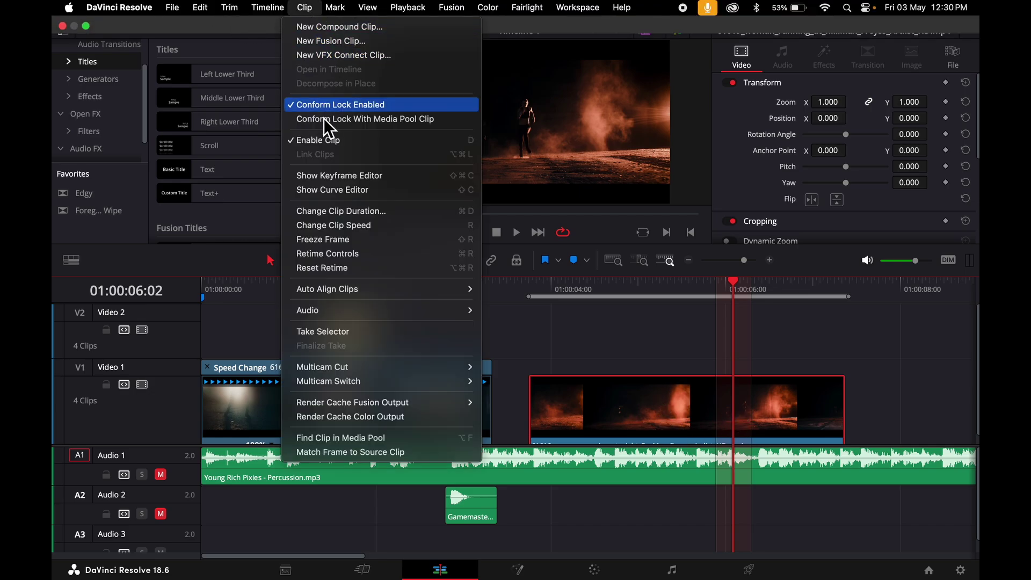
left_click(322, 240)
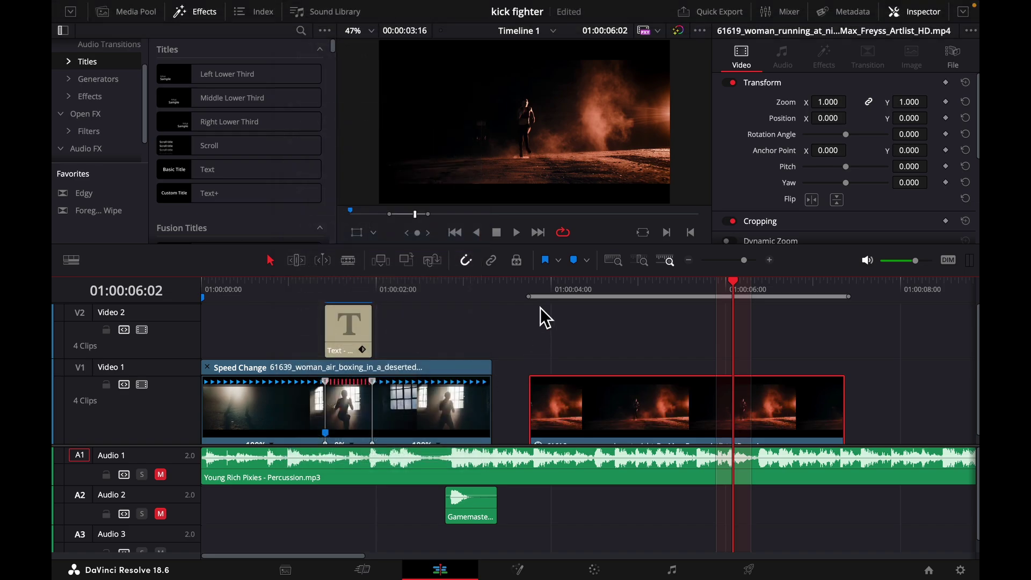
Step: Add Marker 1 at 01:00:05:18 in the night-running clip and snap the playhead to it
left_click(531, 288)
key("space")
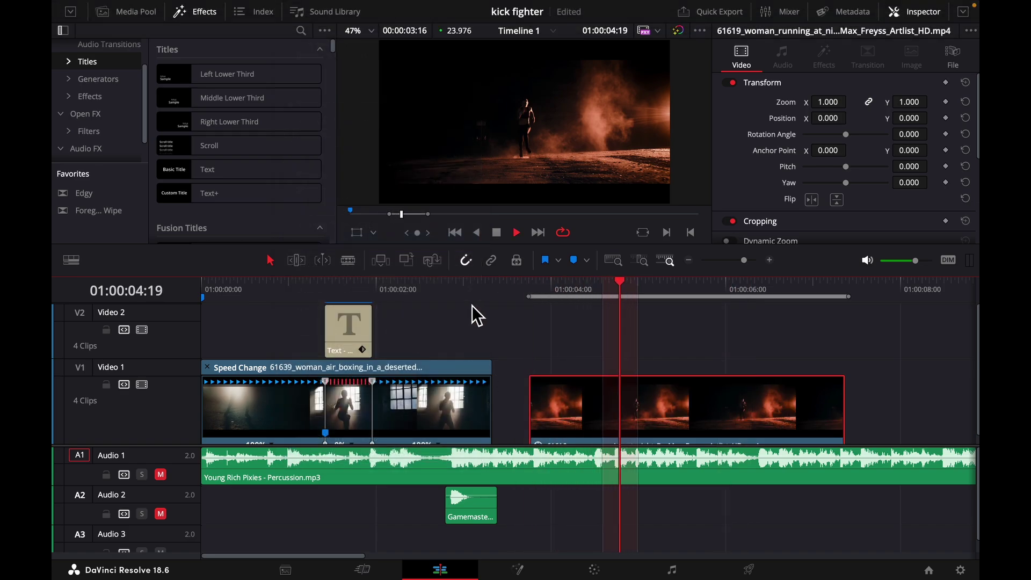
key("space")
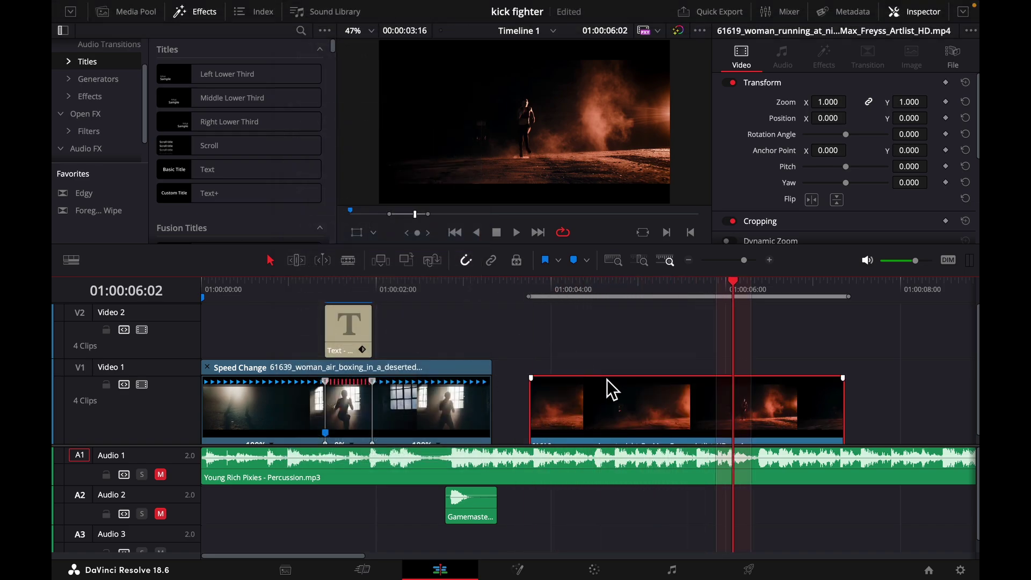
left_click(531, 284)
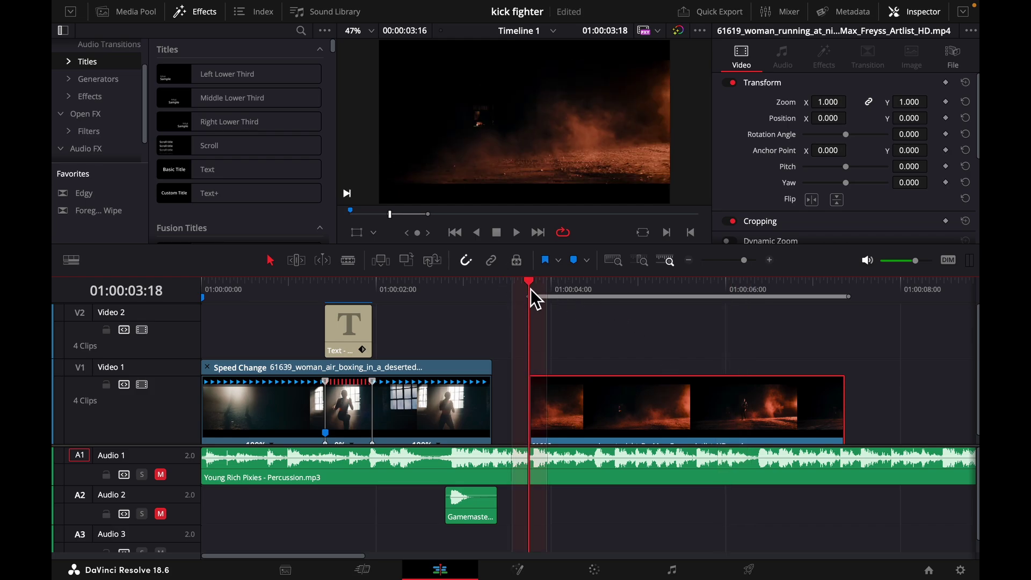
key("space")
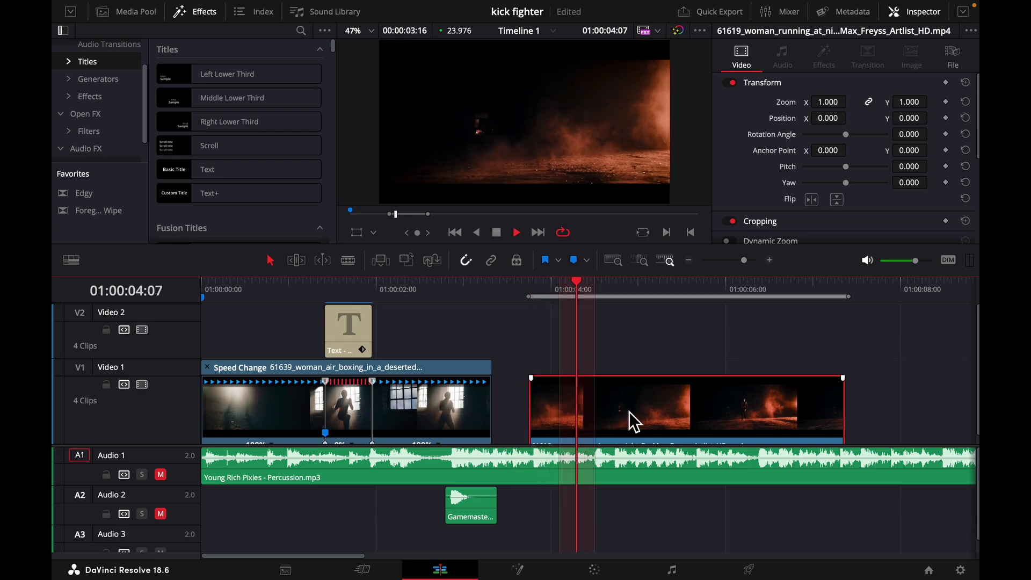
key("space")
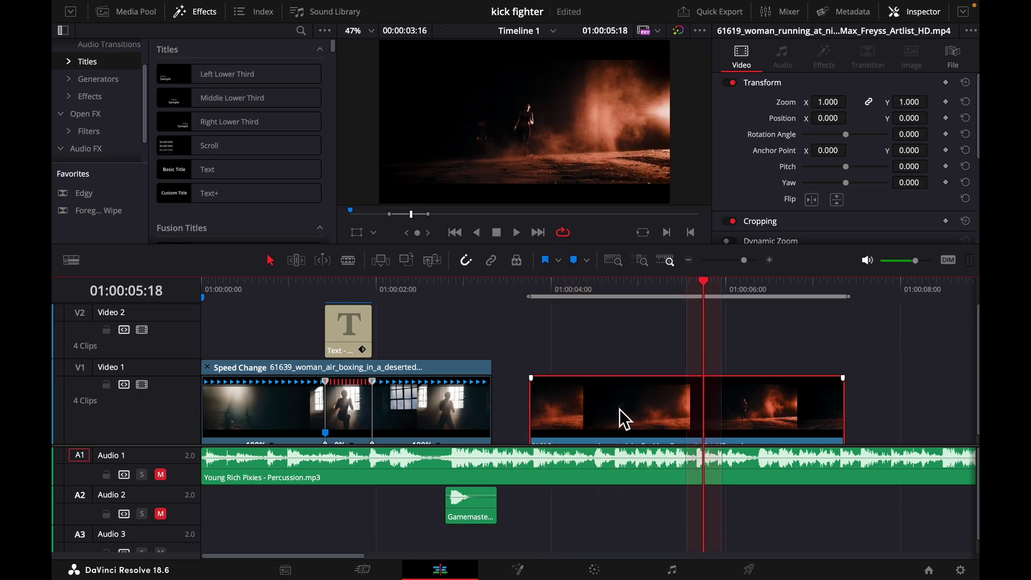
key("m")
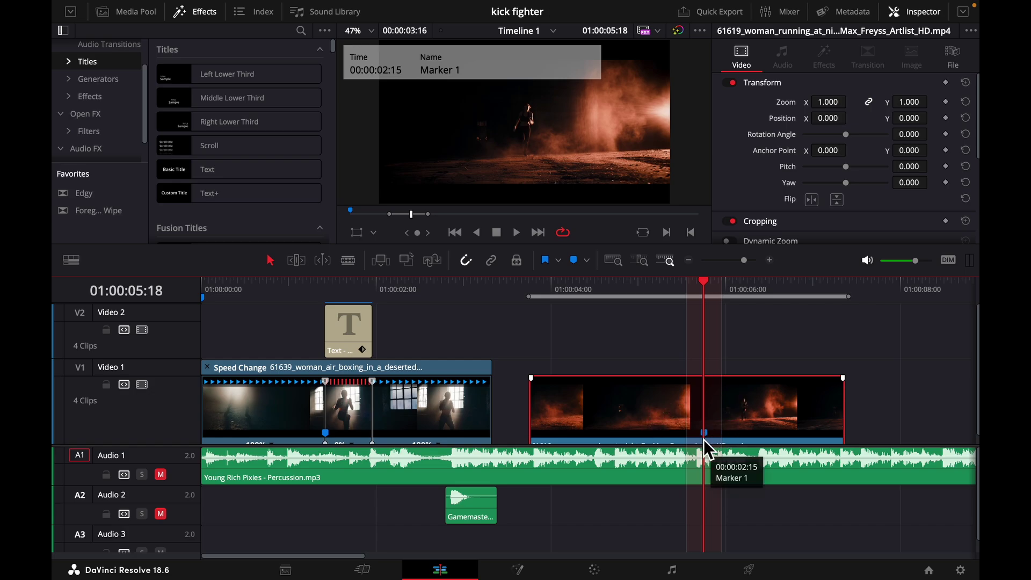
left_click(659, 294)
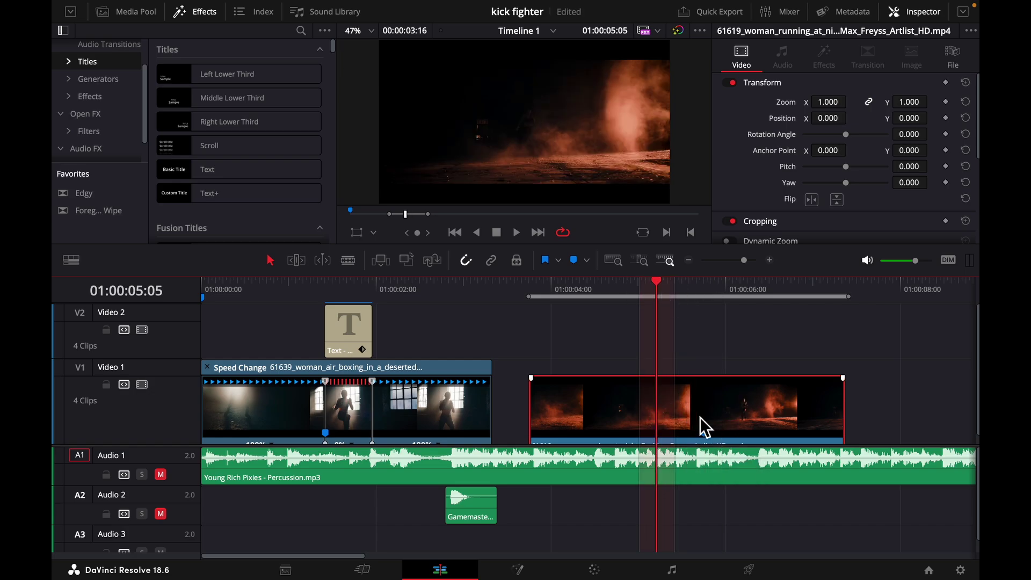
left_click_drag(659, 286, 703, 293)
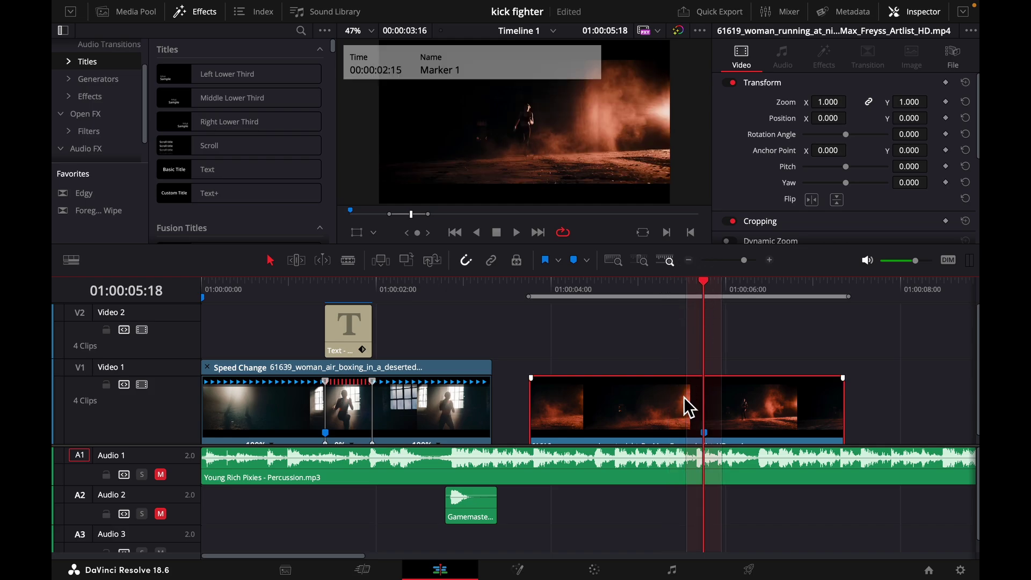
Step: Show Retime Controls on the night-running clip and insert a 0% freeze at Marker 1
right_click(706, 423)
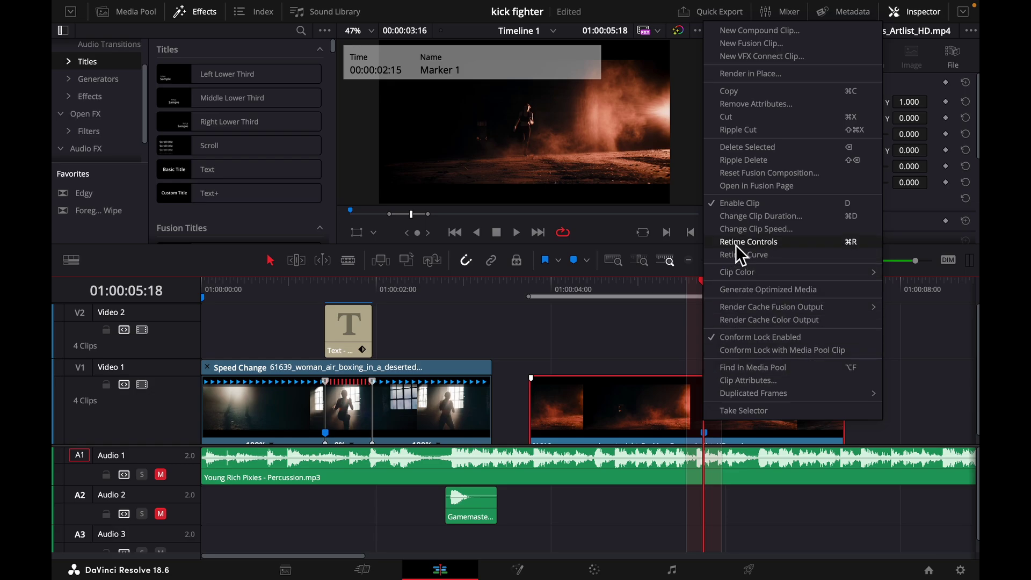
left_click(735, 245)
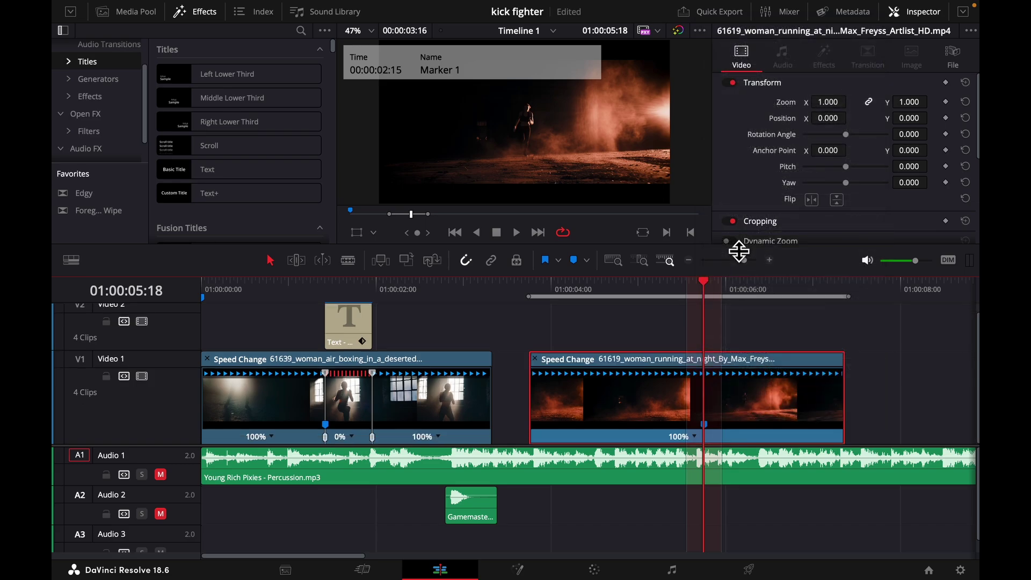
left_click(696, 438)
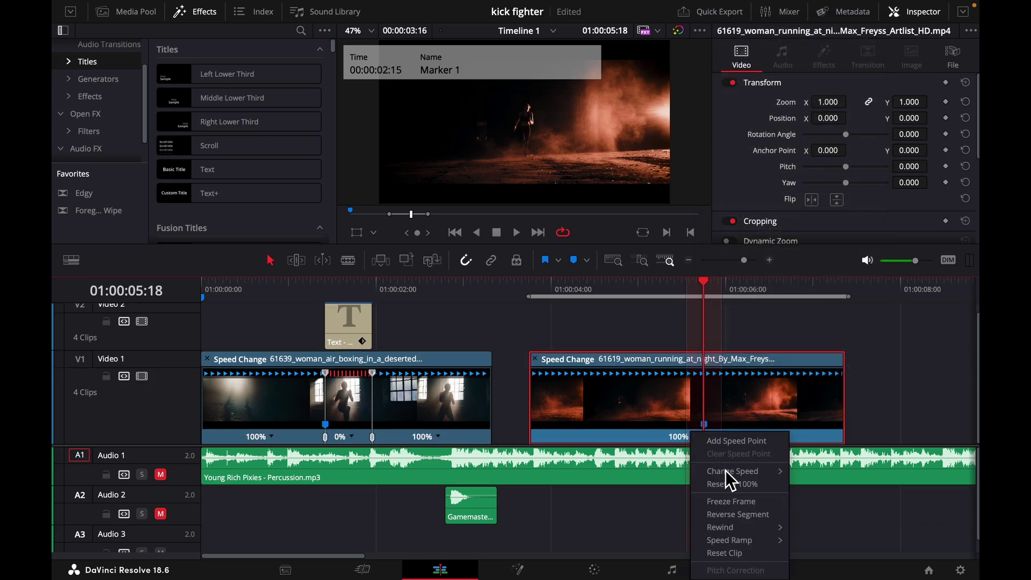
left_click(729, 503)
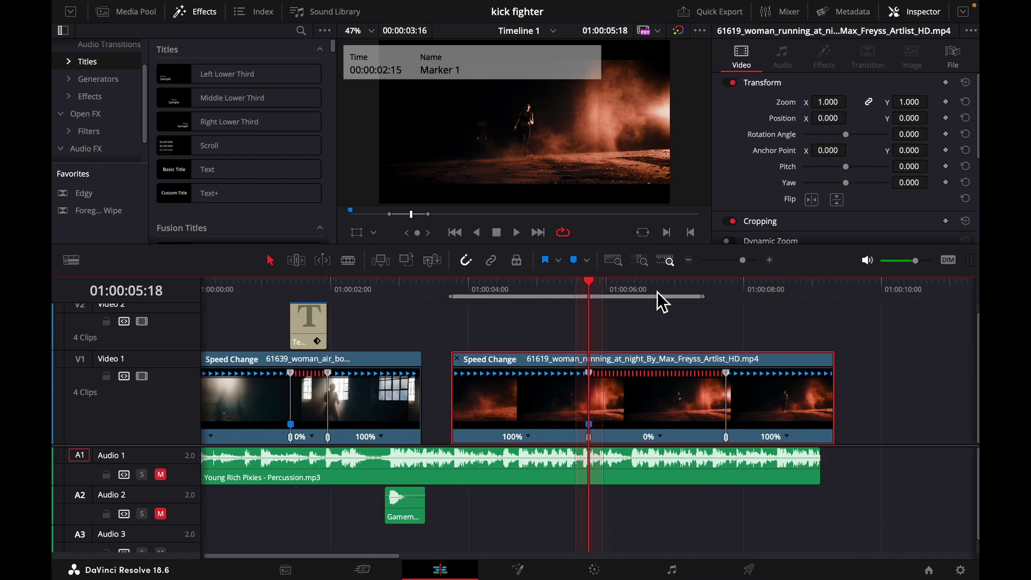
mouse_move(712, 301)
left_mouse_down()
mouse_move(703, 302)
mouse_move(837, 319)
left_mouse_up()
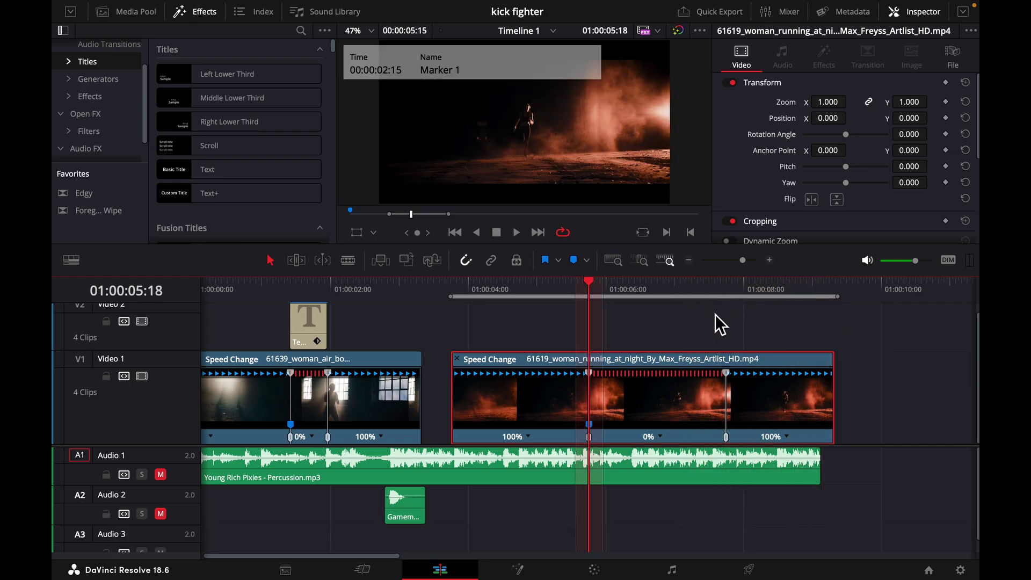
left_click(450, 286)
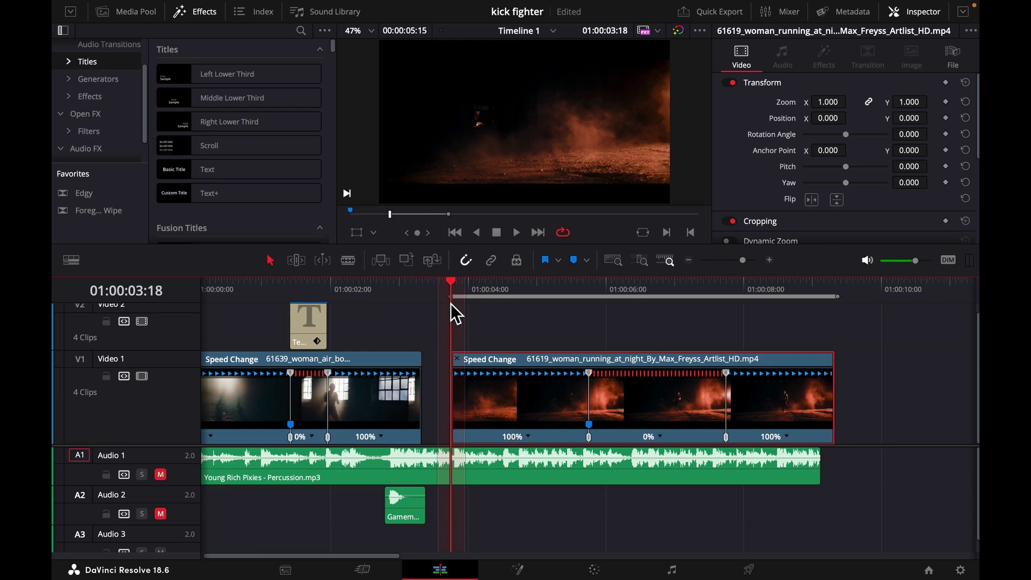
key("space")
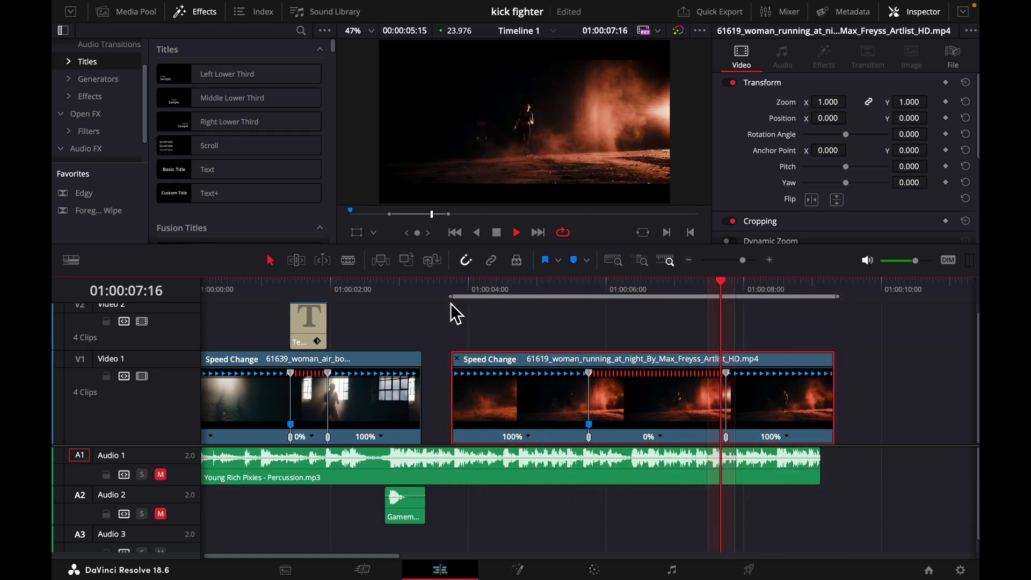
key("space")
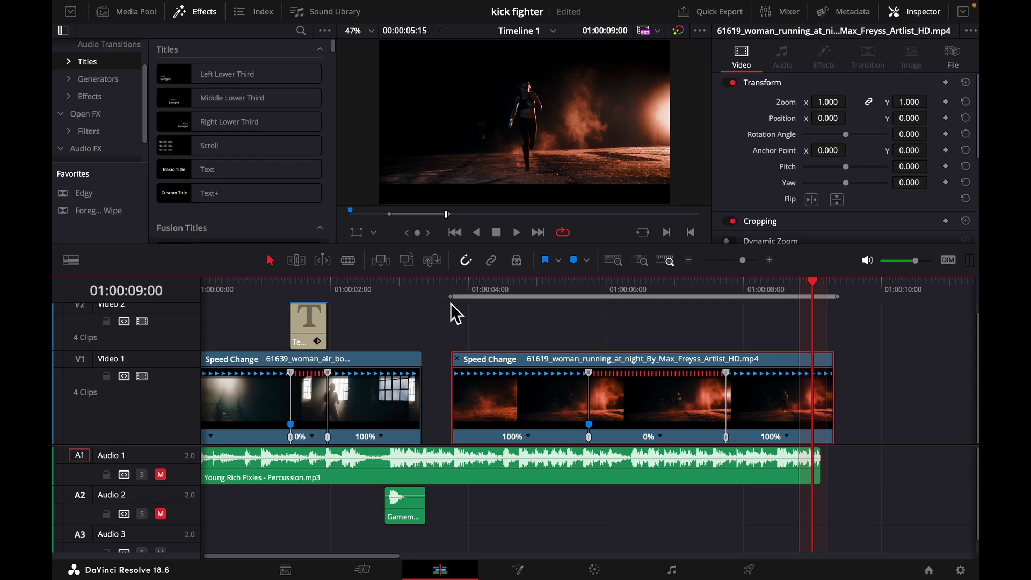
left_click(453, 294)
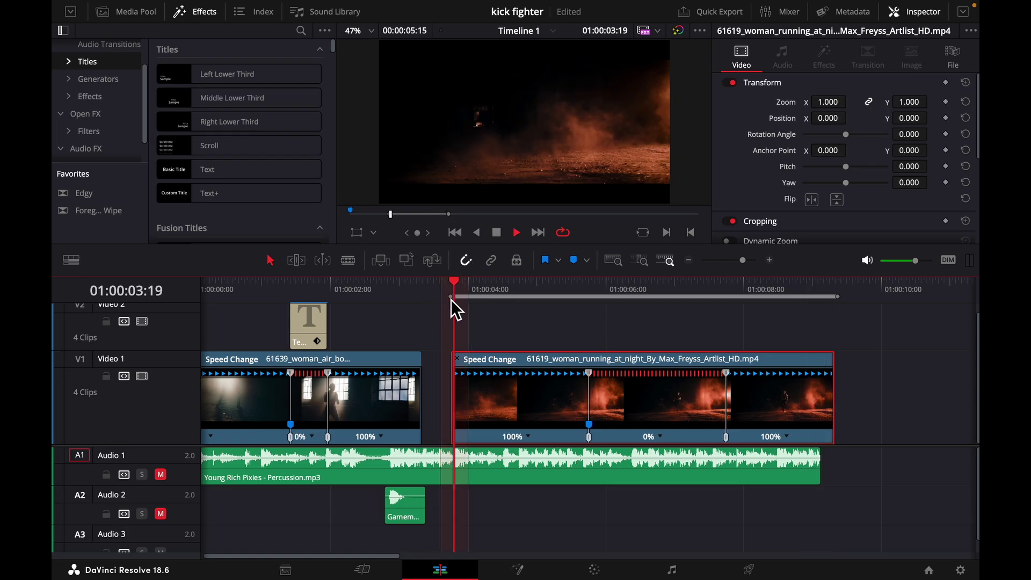
key("space")
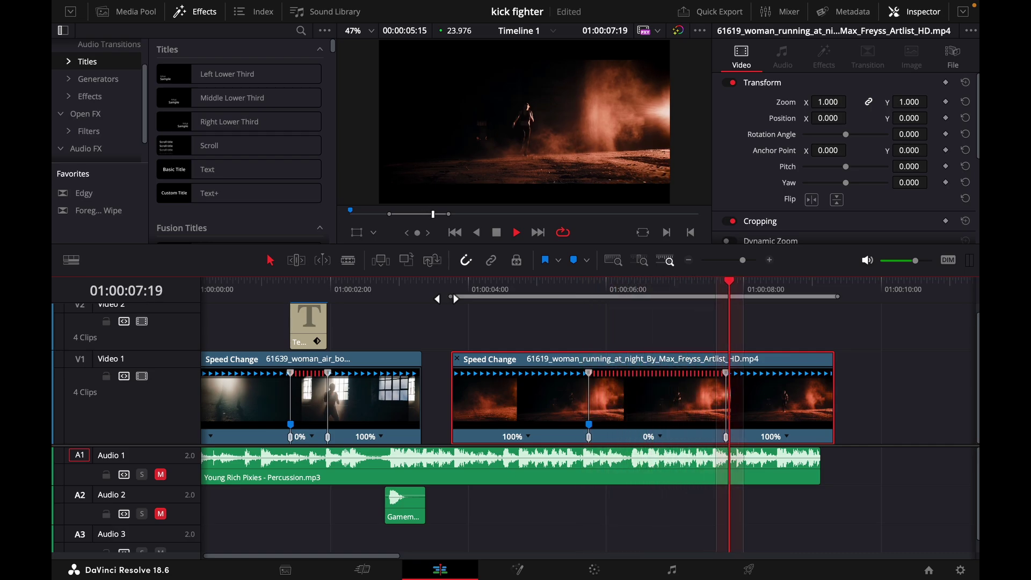
key("space")
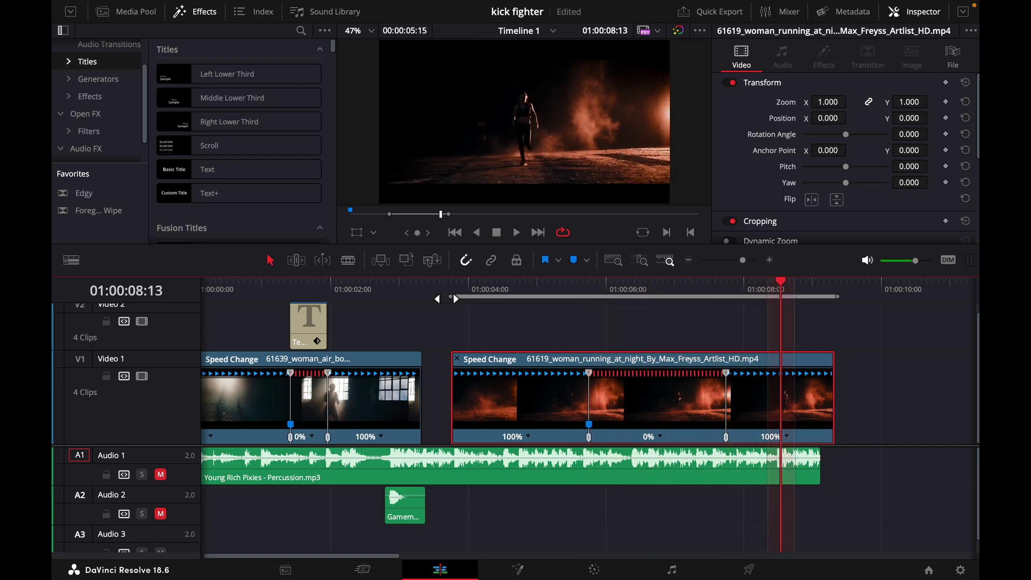